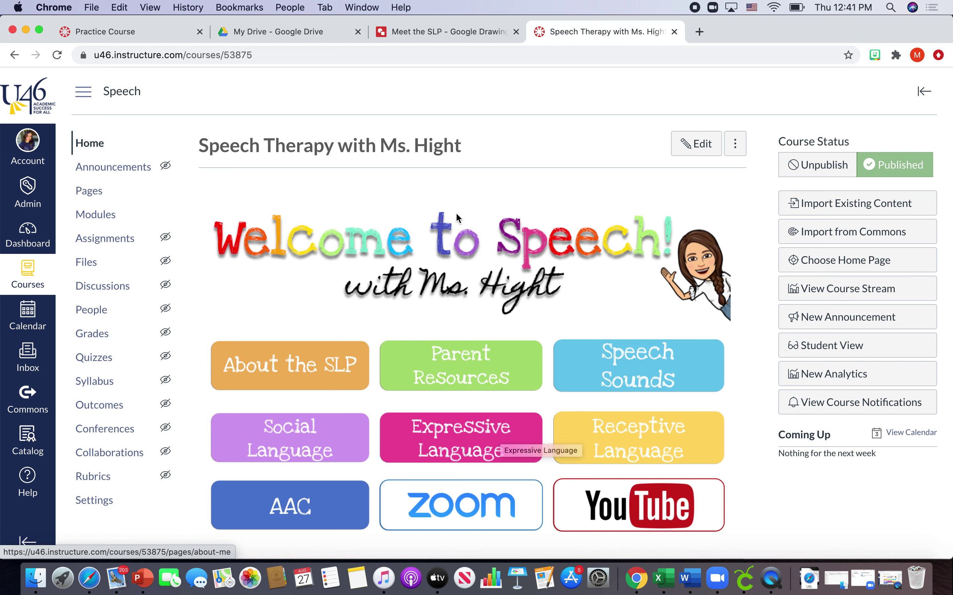
- Review the About the SLP page of the speech course, including its welcome video and bio, and return to the course home page
click(258, 365)
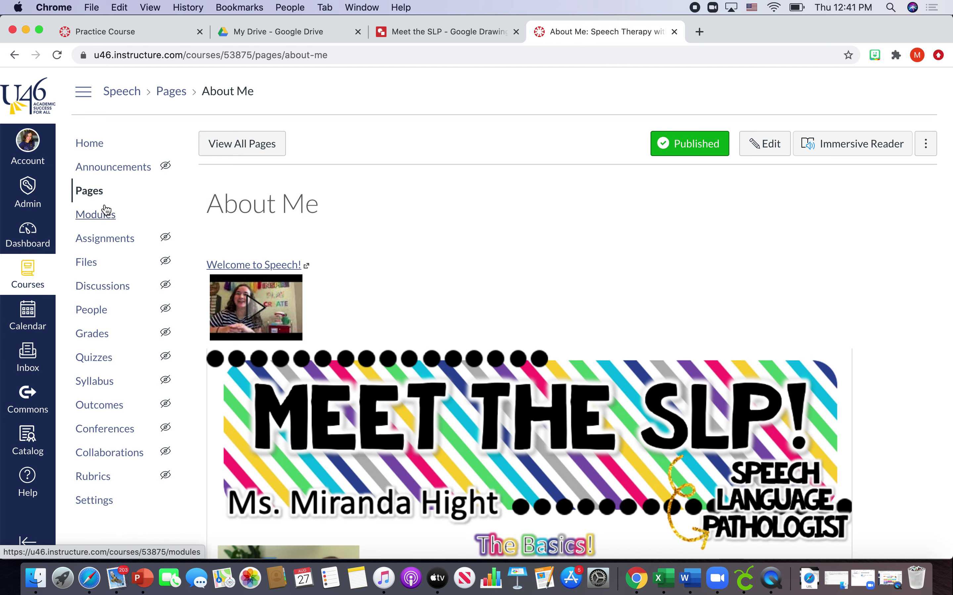
scroll(596, 251, down, 7)
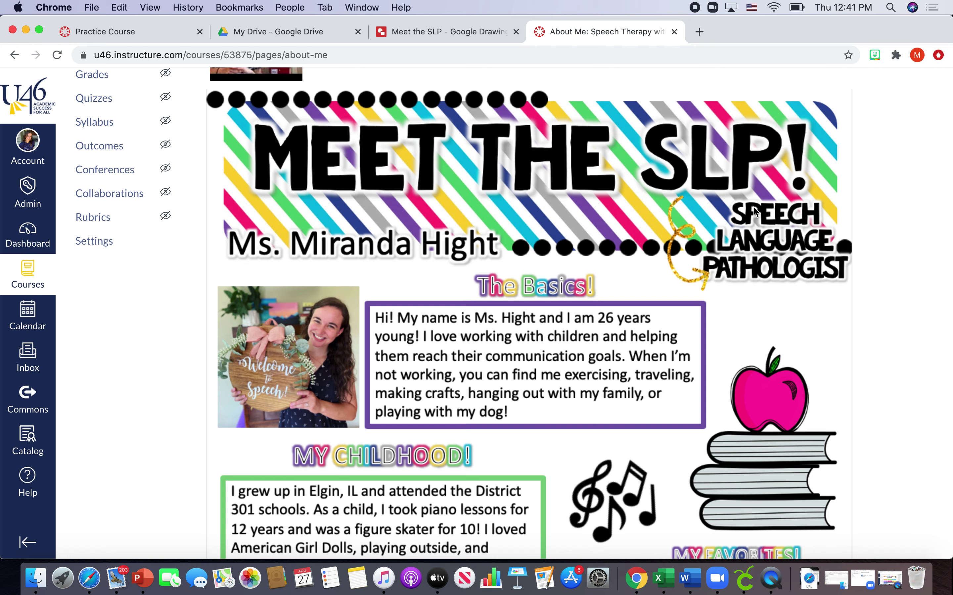
scroll(753, 210, down, 7)
scroll(754, 211, up, 8)
scroll(754, 210, up, 2)
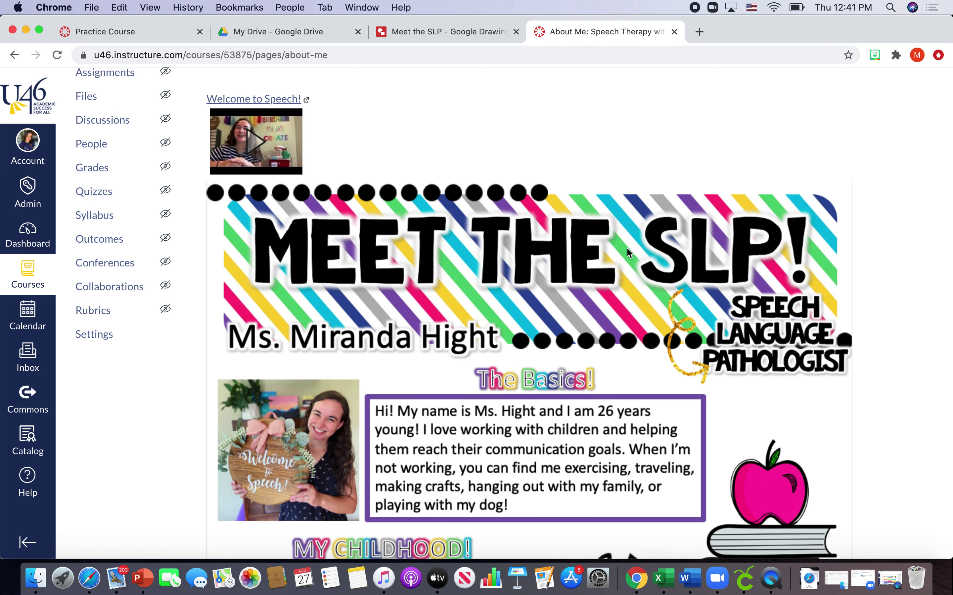
scroll(626, 248, up, 2)
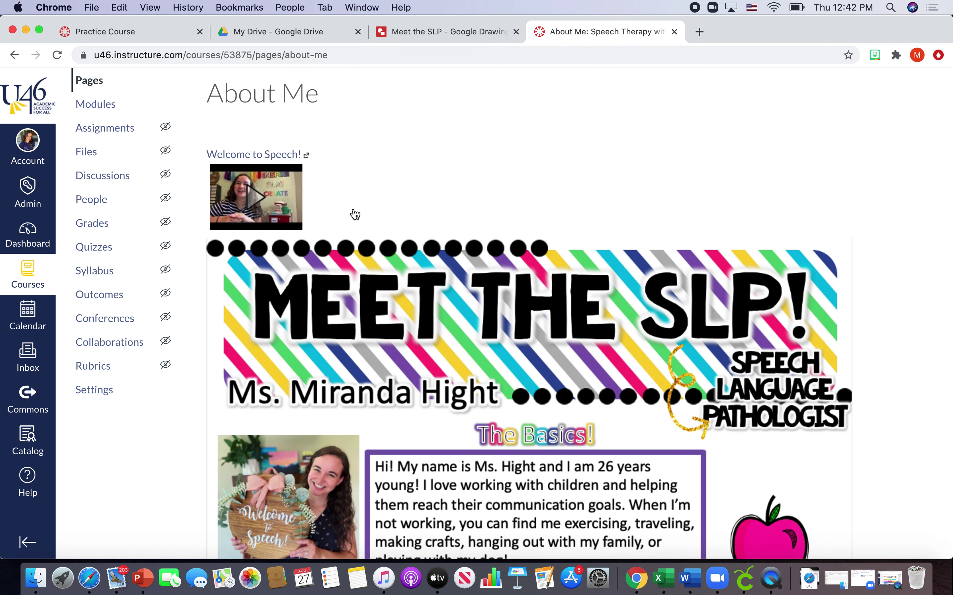
scroll(381, 168, up, 1)
scroll(381, 168, up, 1)
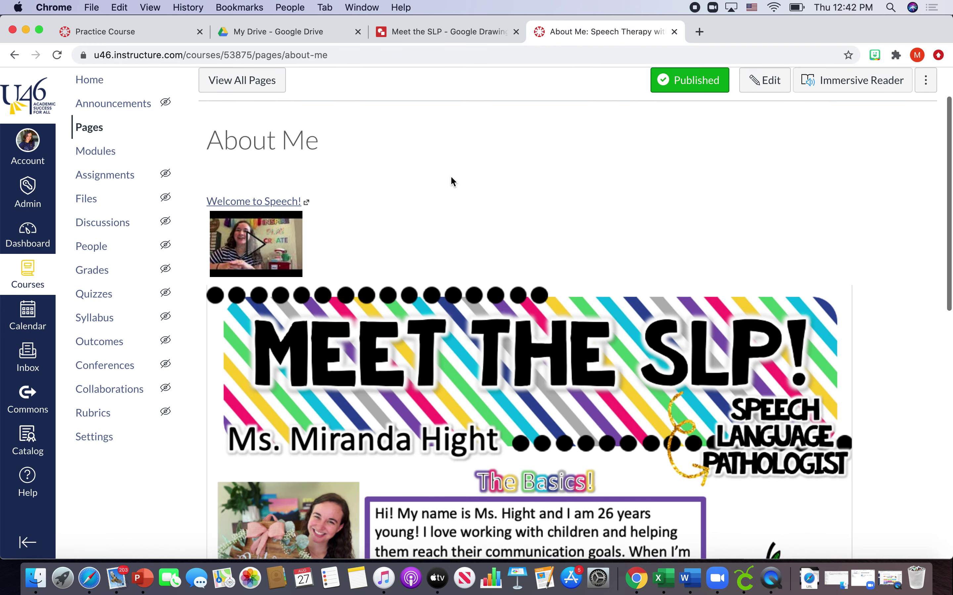
scroll(451, 182, up, 2)
click(99, 134)
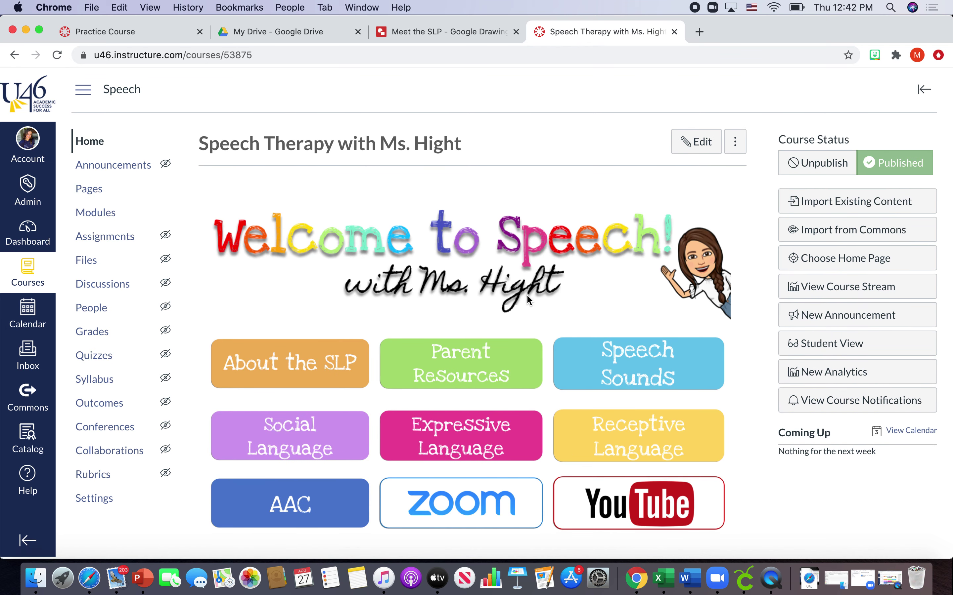
- Start a new page in the Practice Course with the auto-saved content loaded, and title it "Homepage"
click(154, 32)
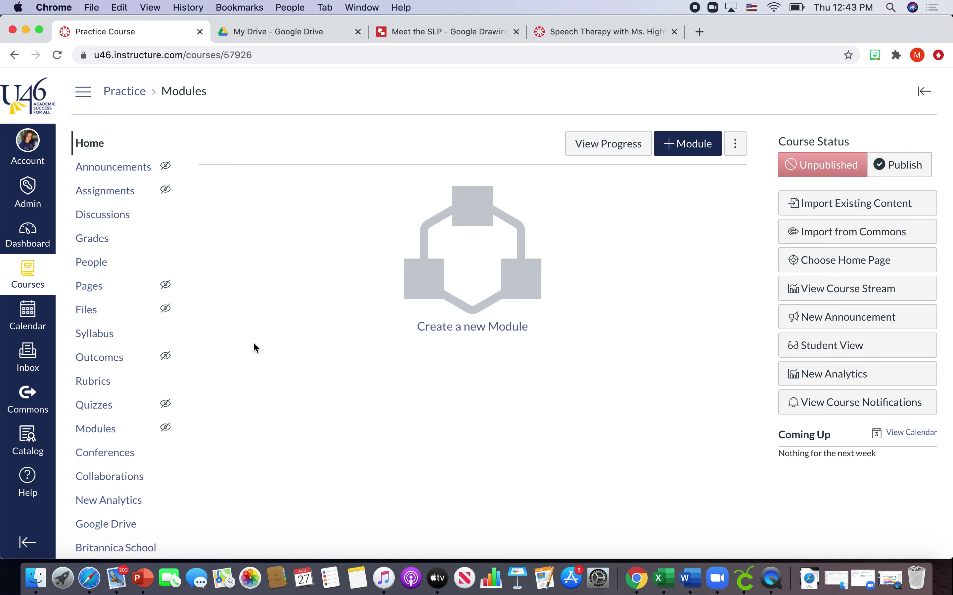
click(84, 291)
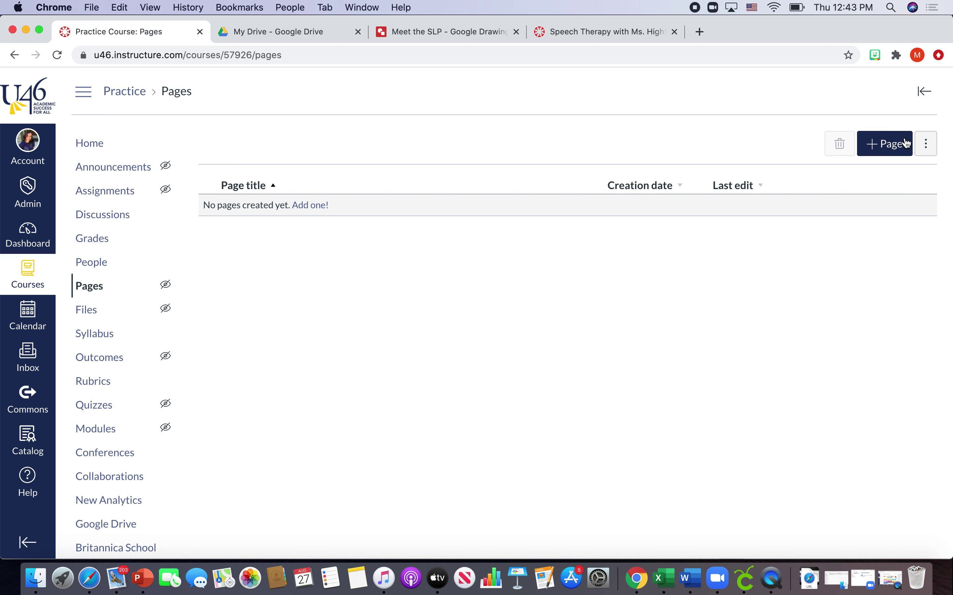
click(883, 147)
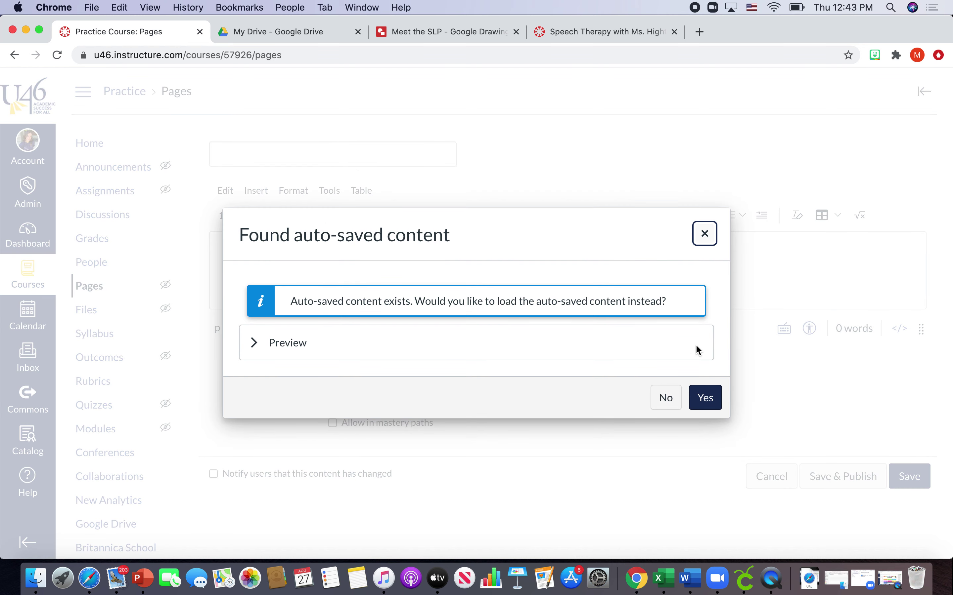
click(704, 397)
click(246, 158)
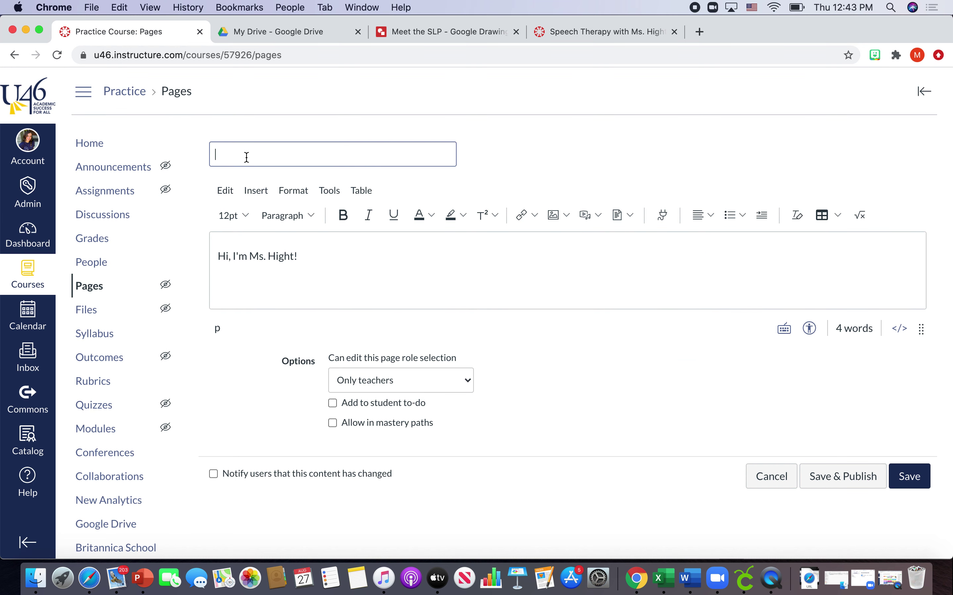
text(Homepage)
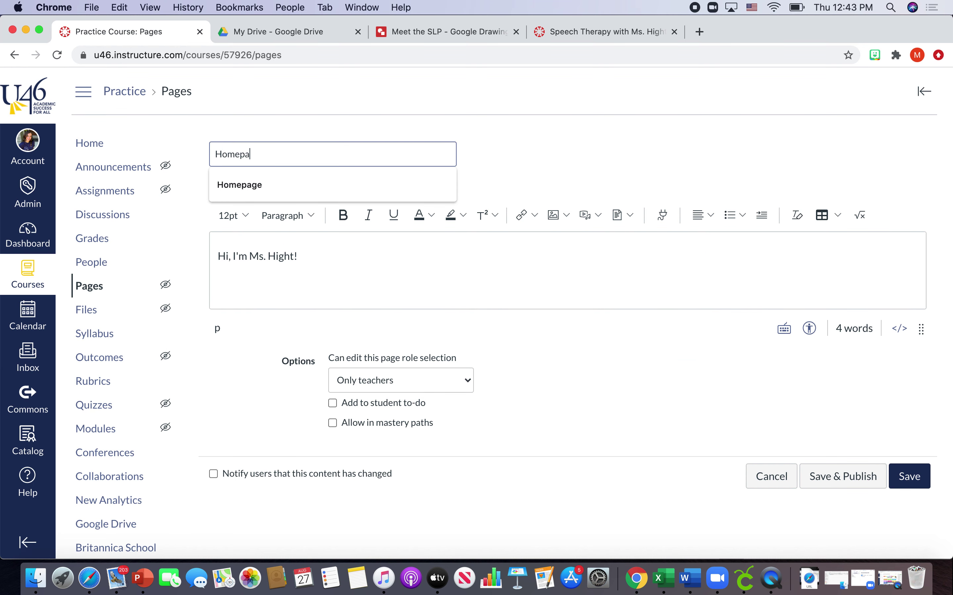
click(520, 155)
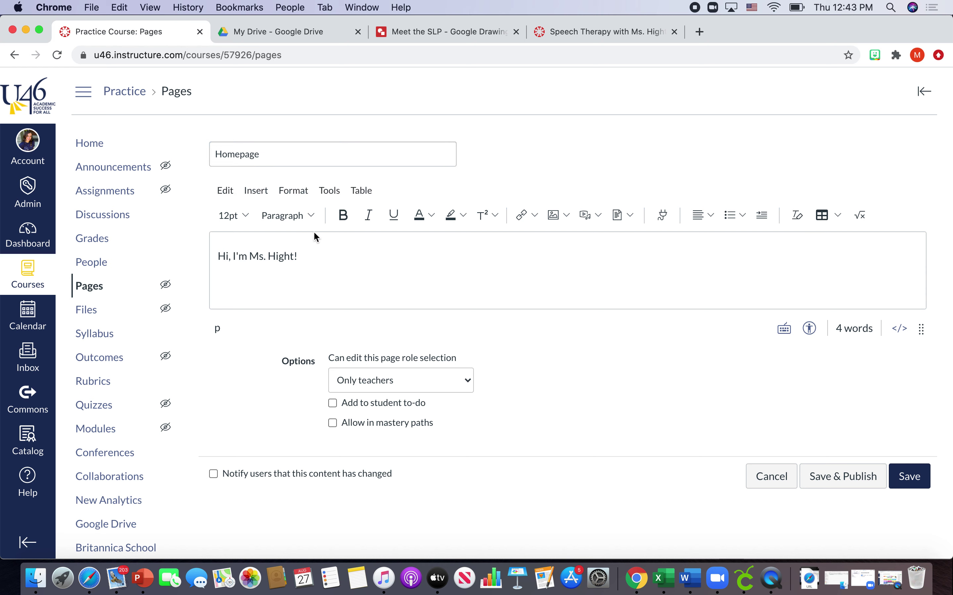
- Clear all body text from the new page, and save and publish it
click(317, 260)
key(super+a)
key(BackSpace)
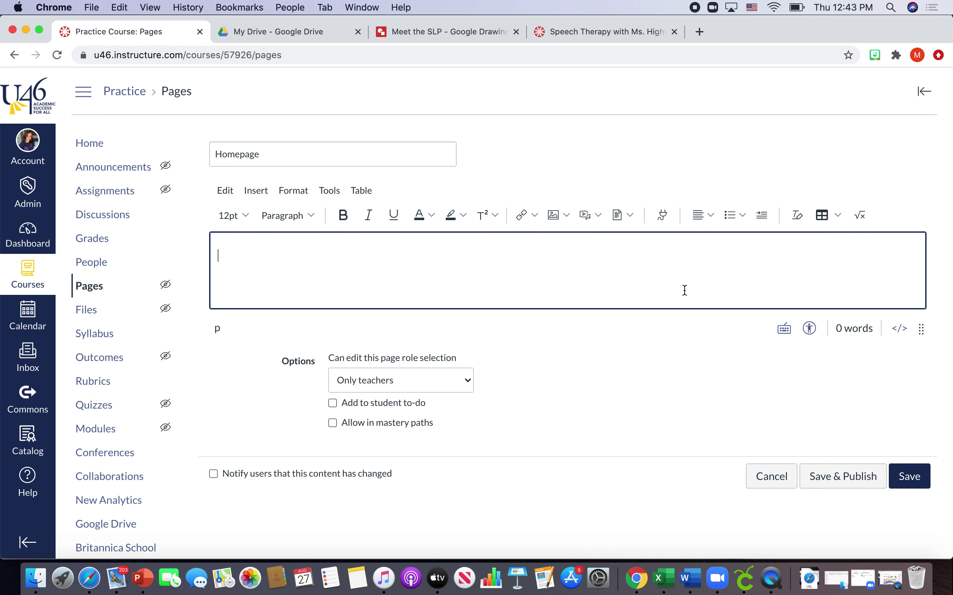
click(857, 481)
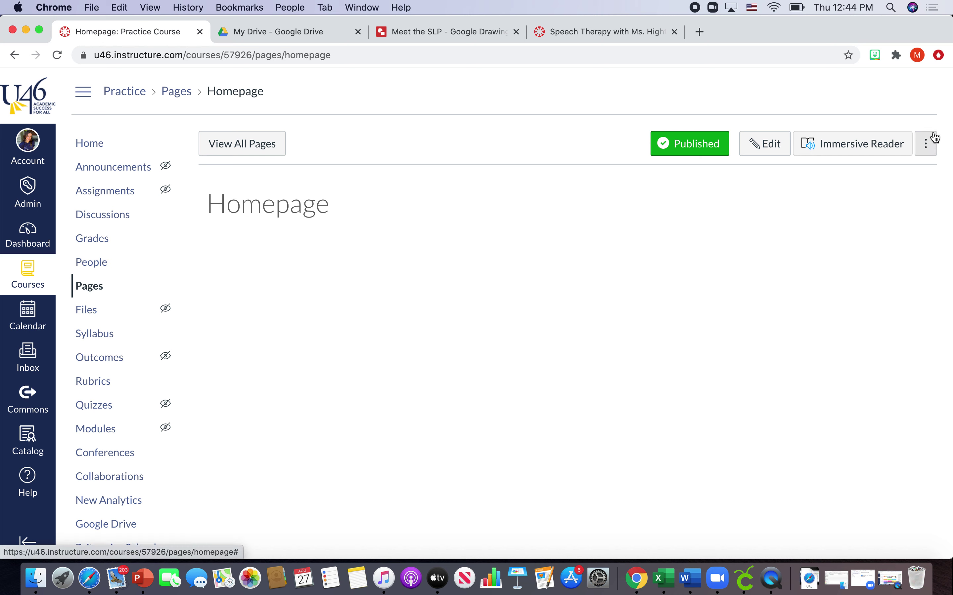
- Set the Homepage page as the front page of the Practice Course
click(929, 153)
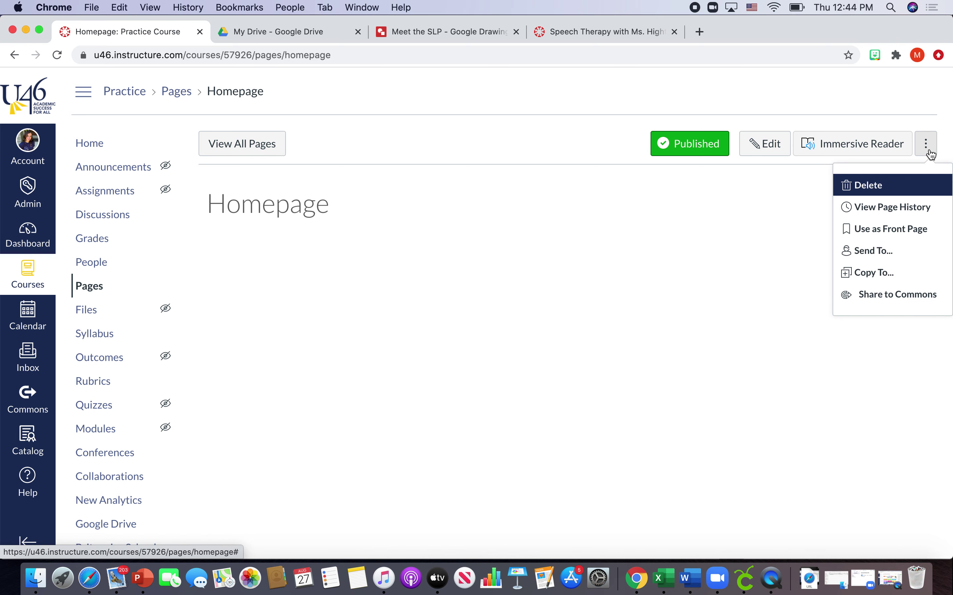
click(868, 233)
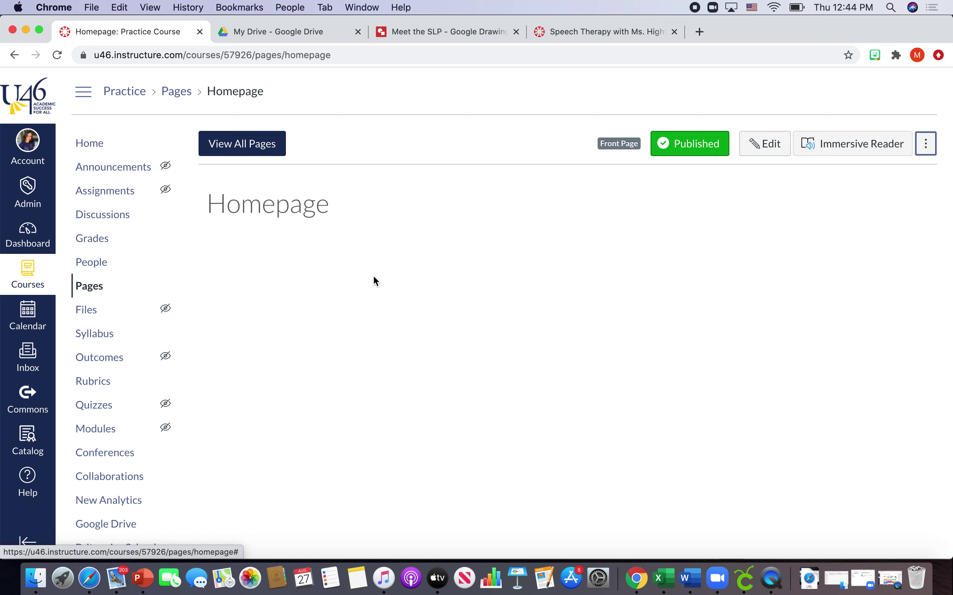
click(924, 145)
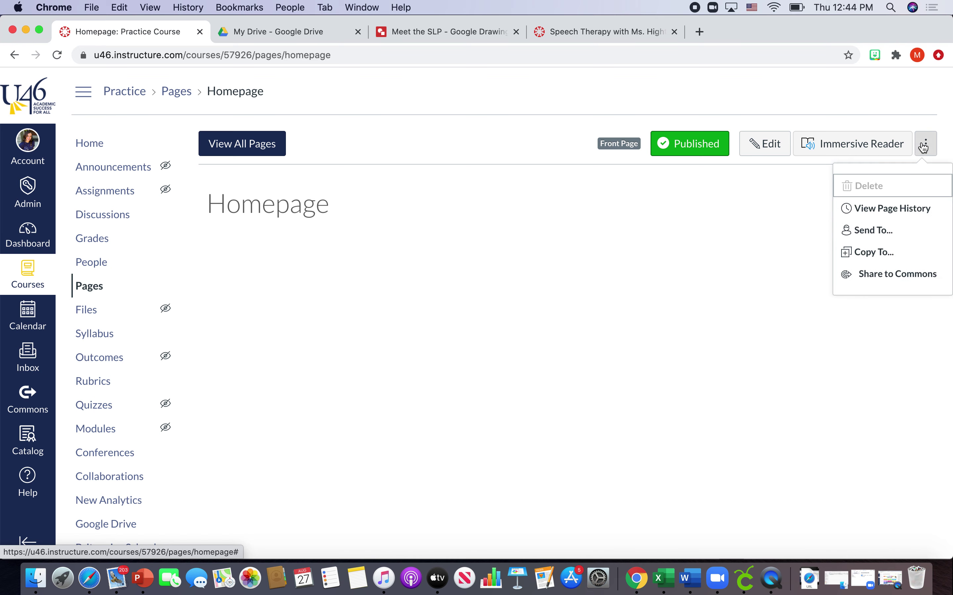
click(801, 307)
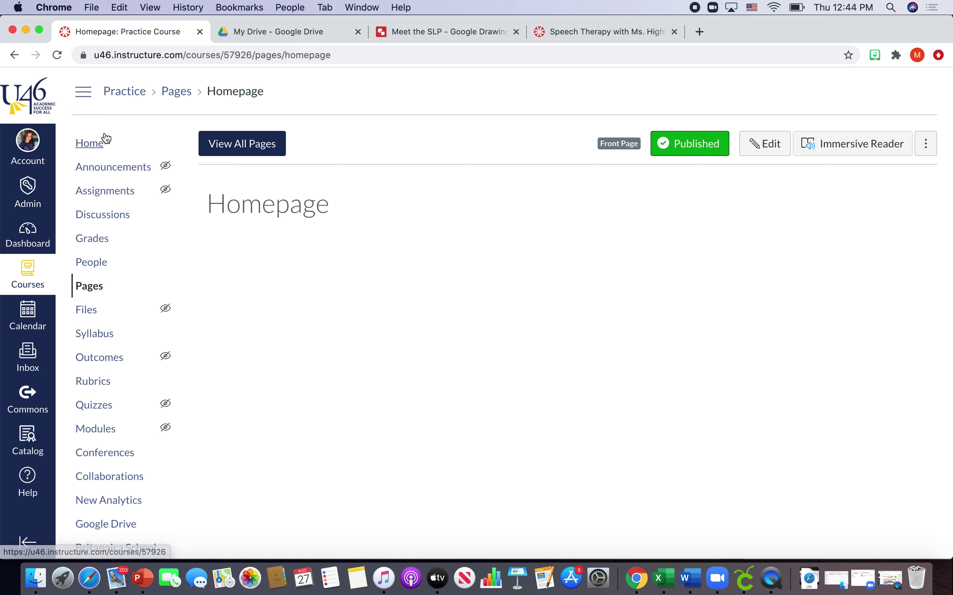
- Publish the Practice Course with Pages Front Page chosen as its home page
click(94, 145)
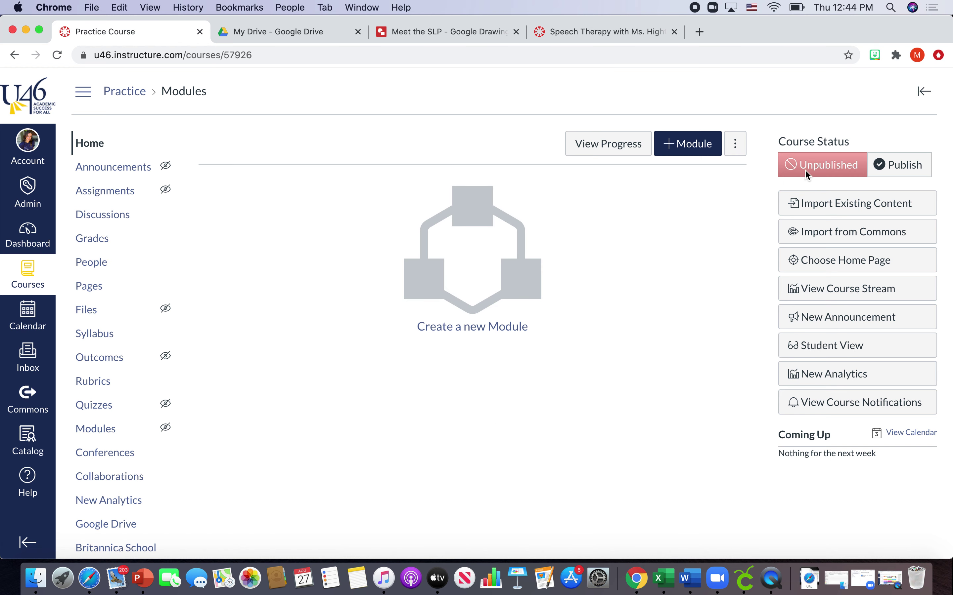
click(899, 165)
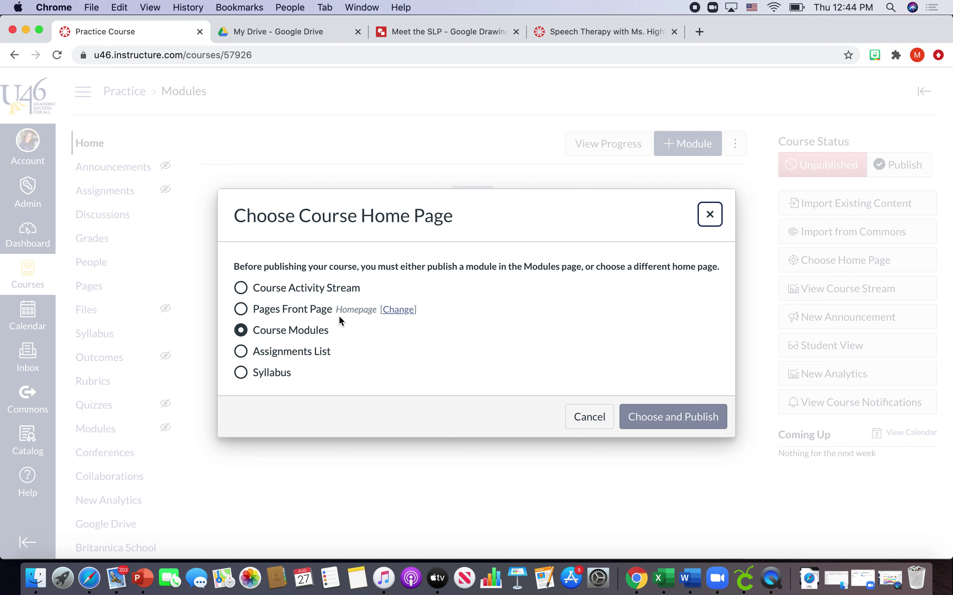
click(241, 309)
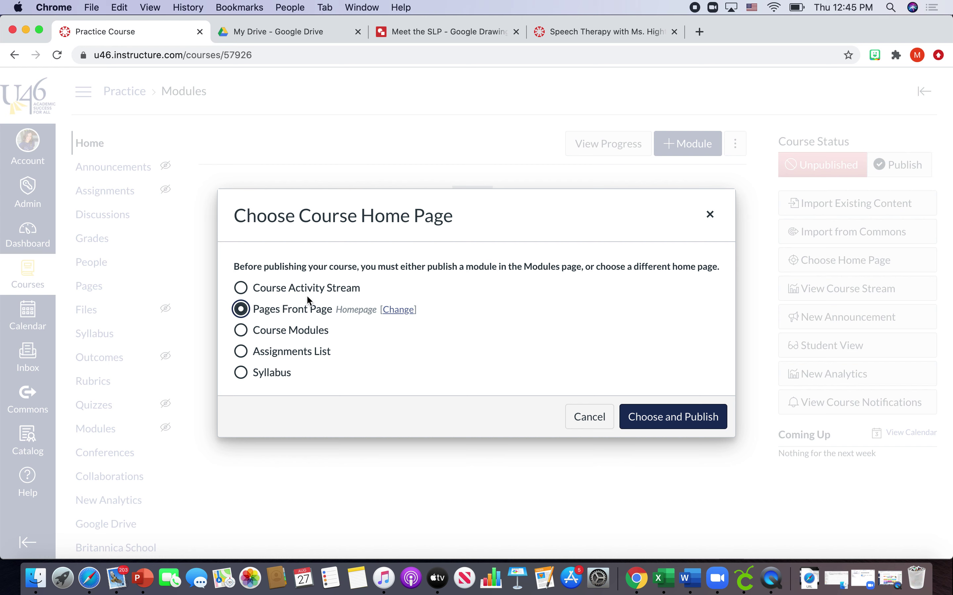
click(706, 424)
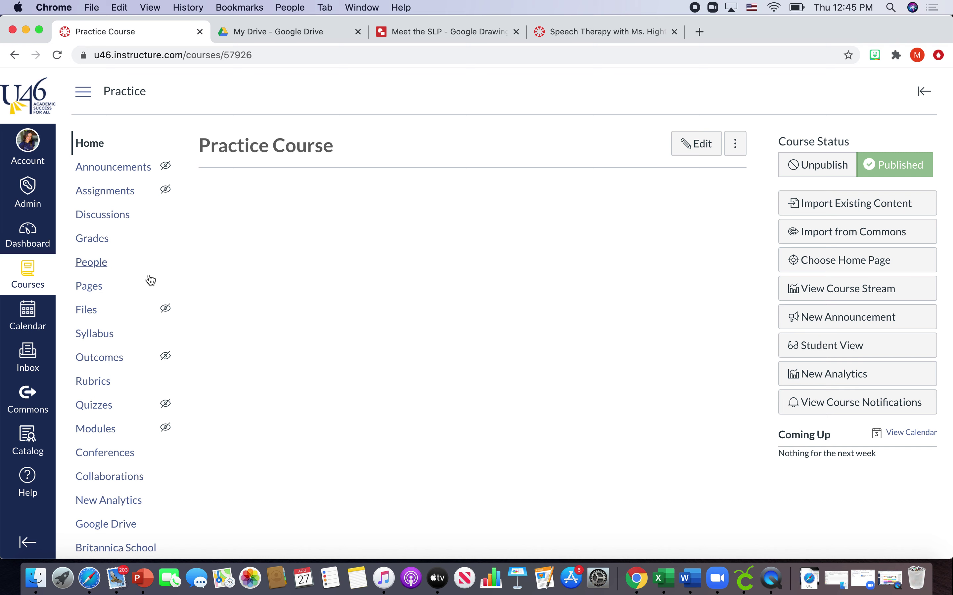
- Open the Homepage page for editing and load its auto-saved content
click(96, 291)
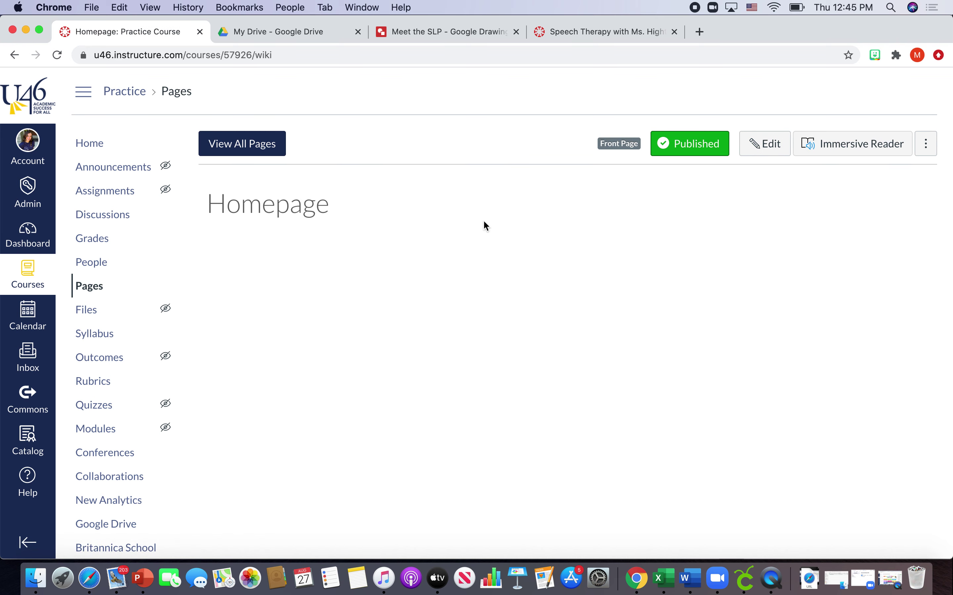
click(763, 144)
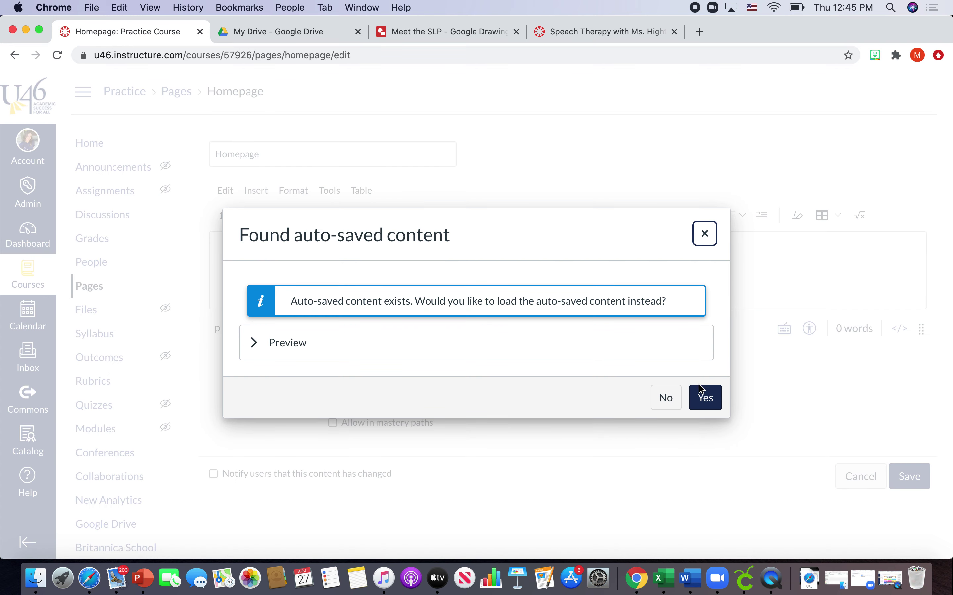
click(705, 398)
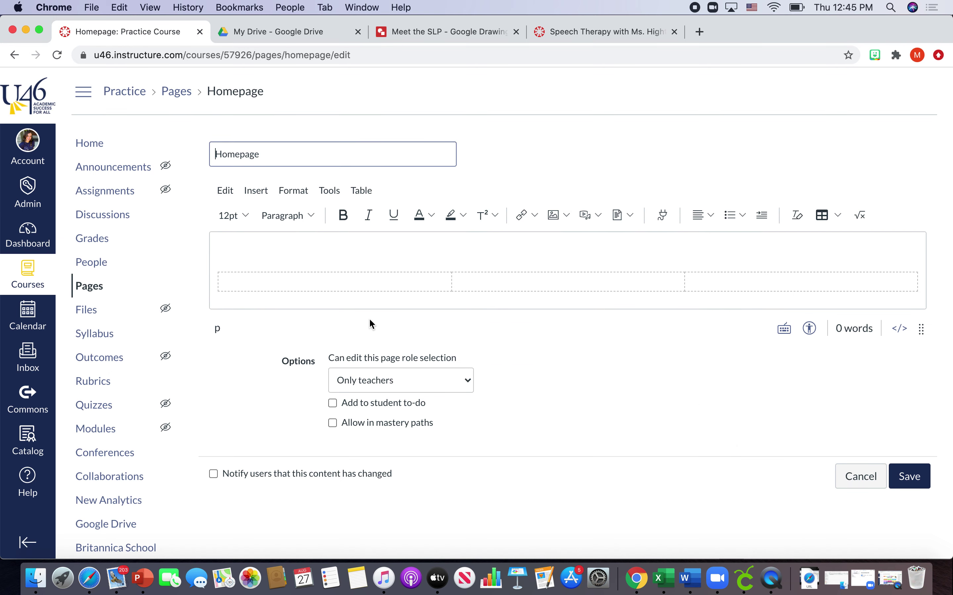
click(385, 286)
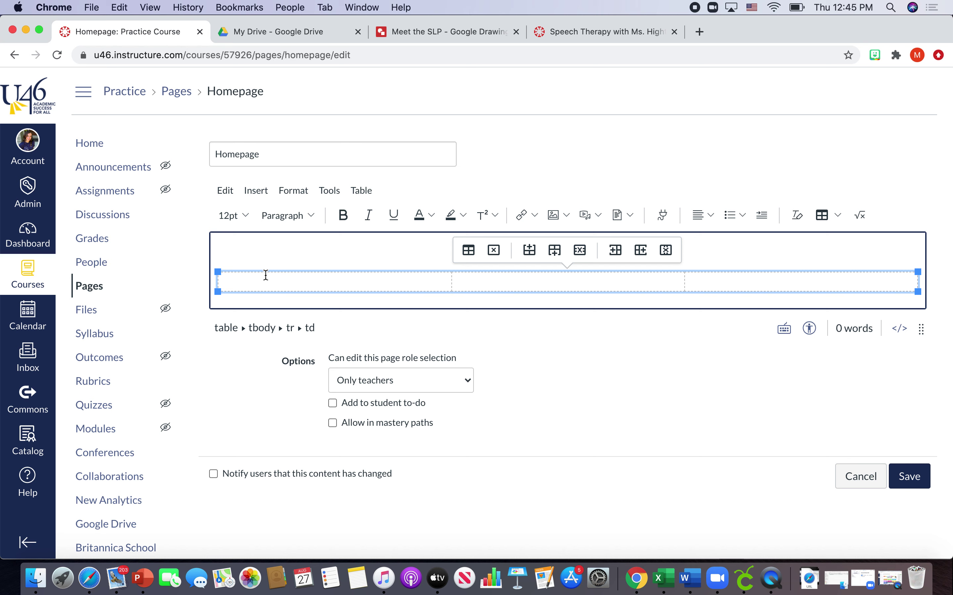
click(235, 249)
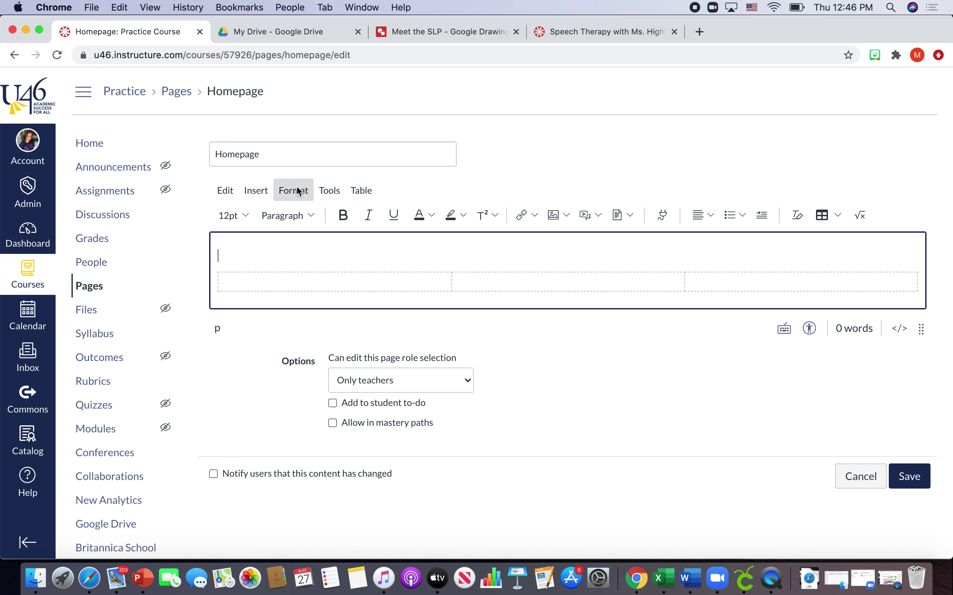
click(359, 191)
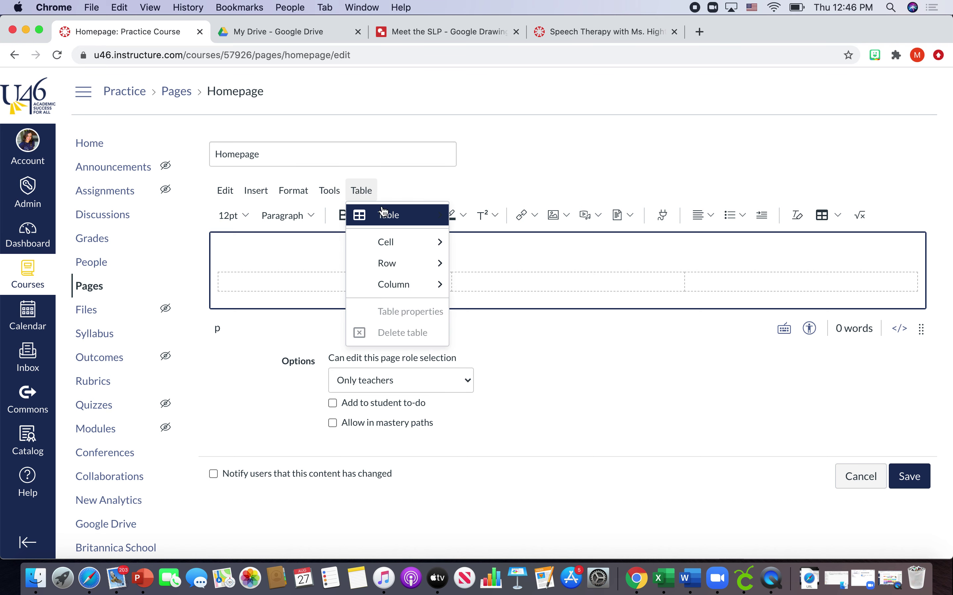
mouse_move(396, 220)
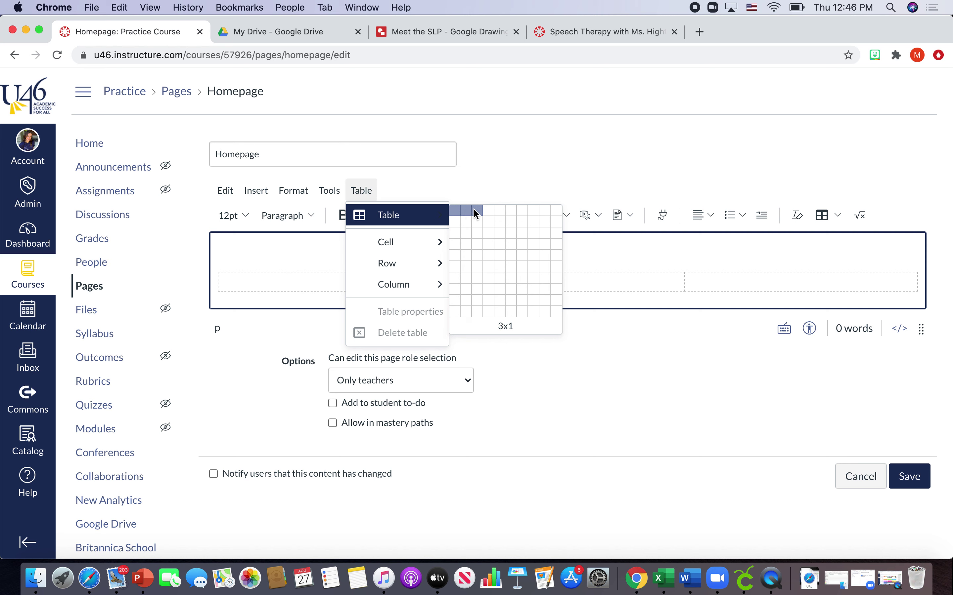
click(495, 180)
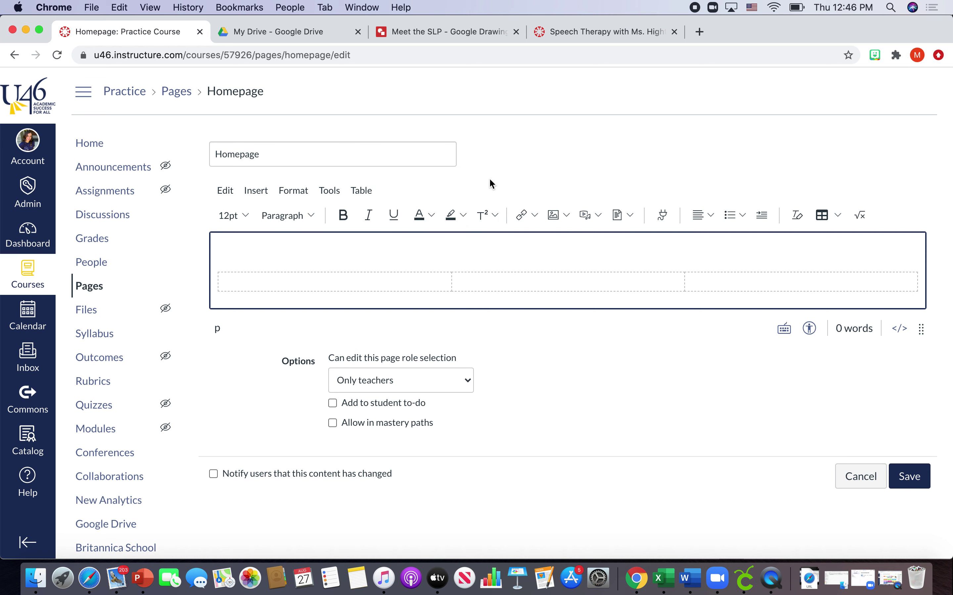
- Check the border width in the three-column table's properties, save them, and place the cursor back in the table
click(425, 283)
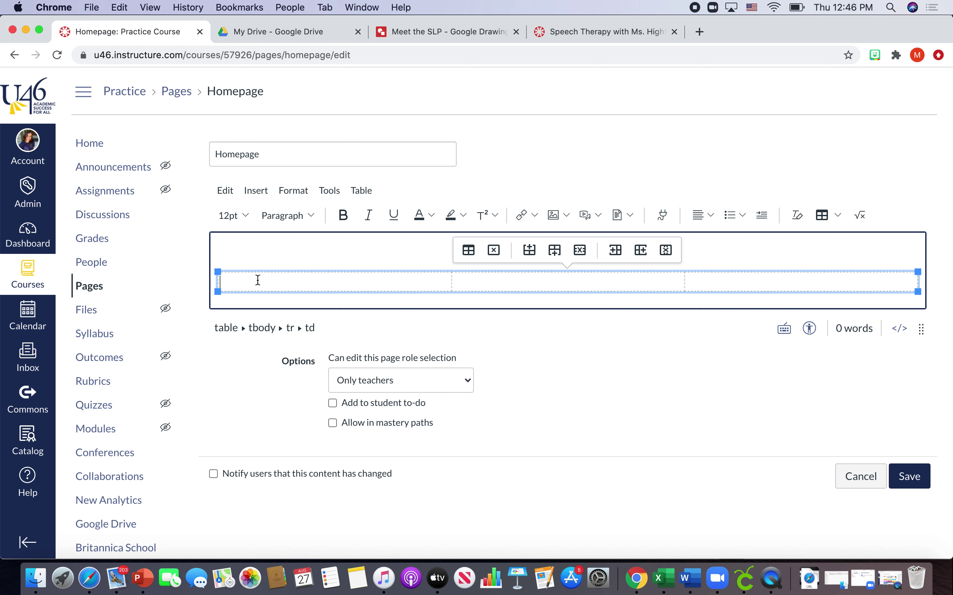
click(361, 191)
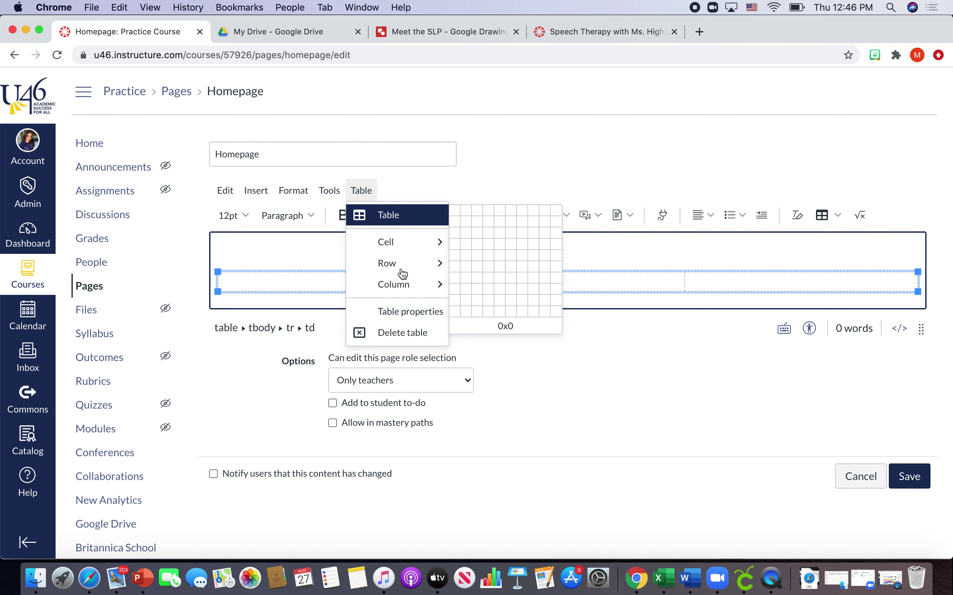
click(411, 311)
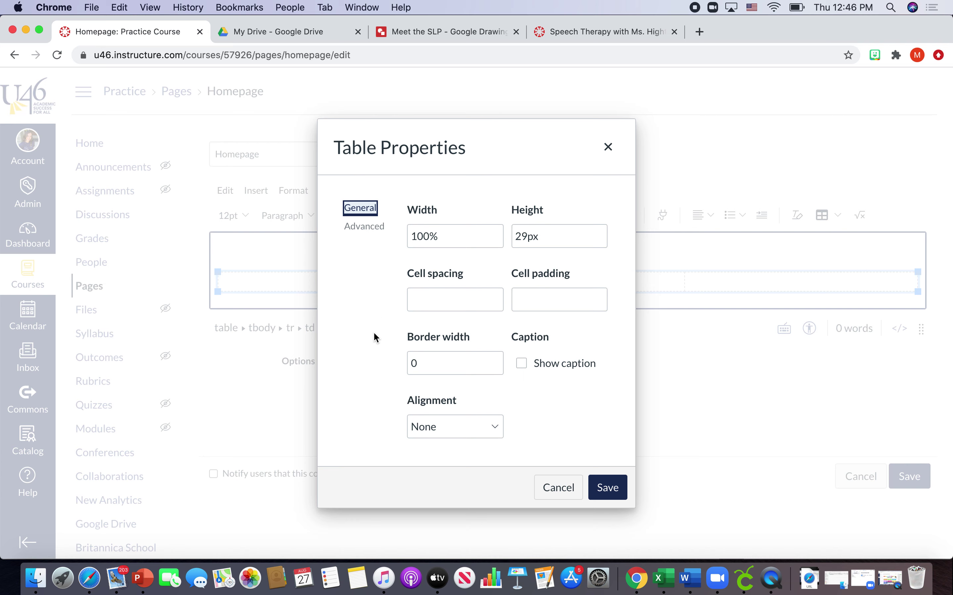
click(610, 489)
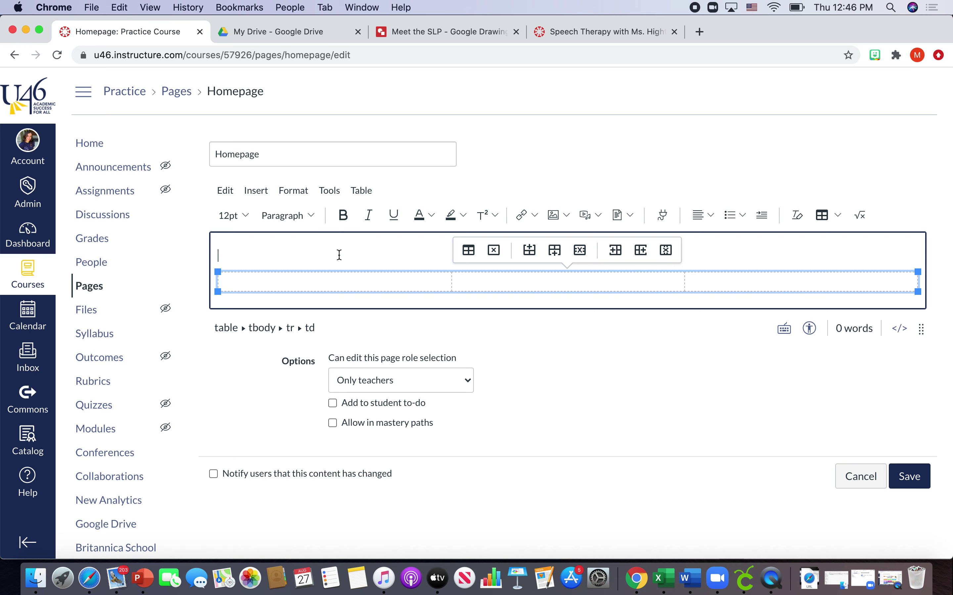
click(367, 283)
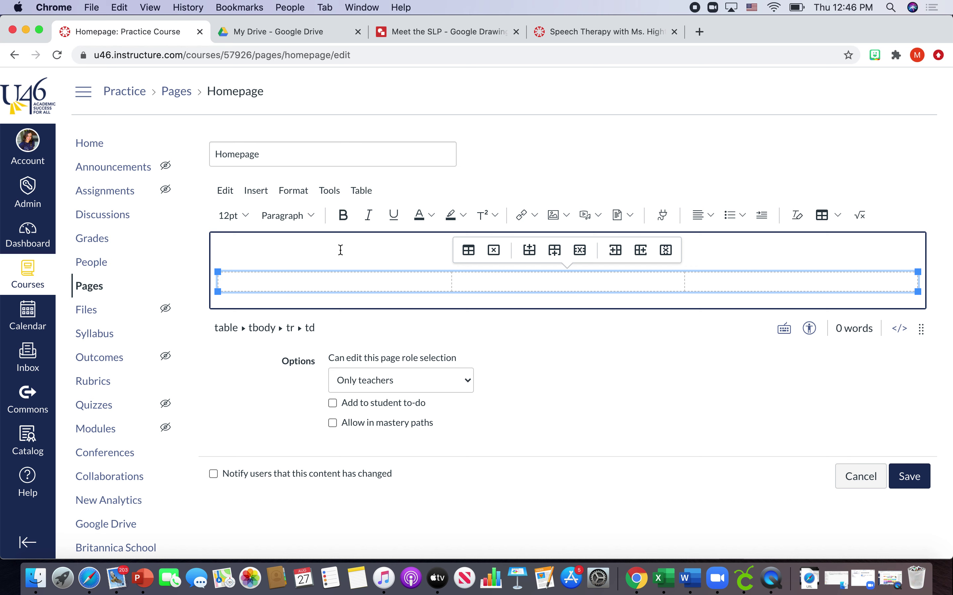
- Switch to the Meet the SLP file in Google Drawings and create a new blank drawing from it
click(425, 33)
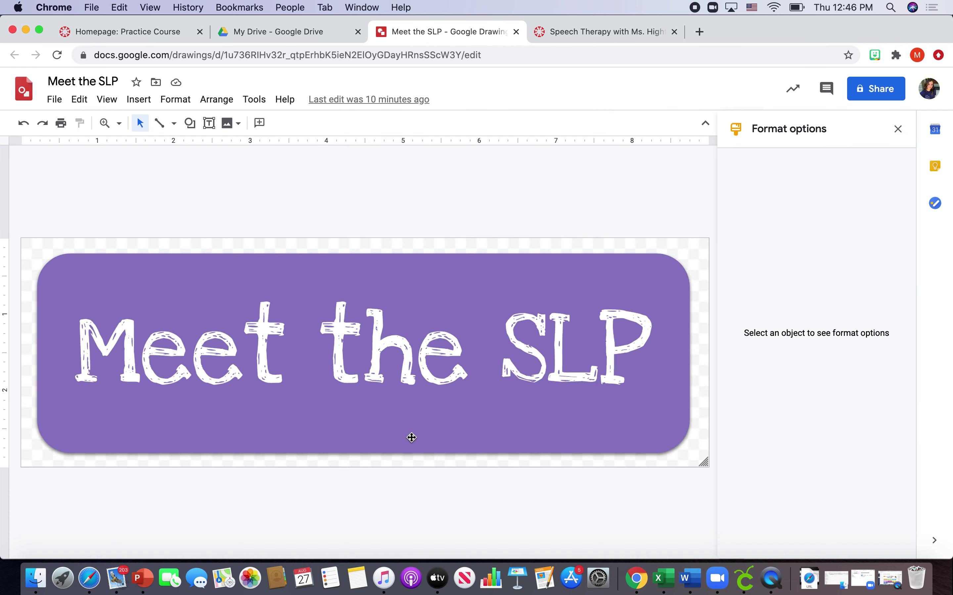
click(54, 103)
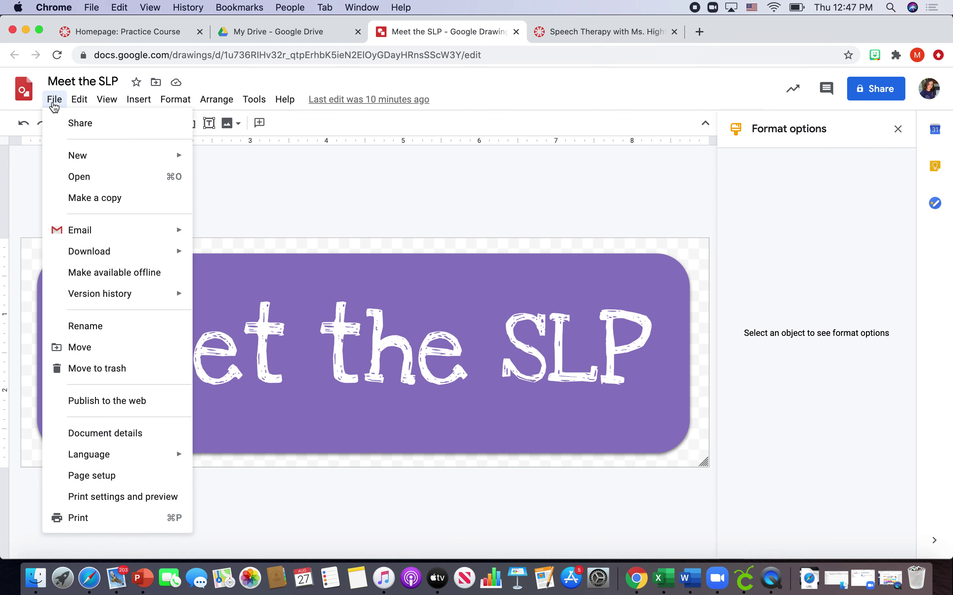
mouse_move(159, 159)
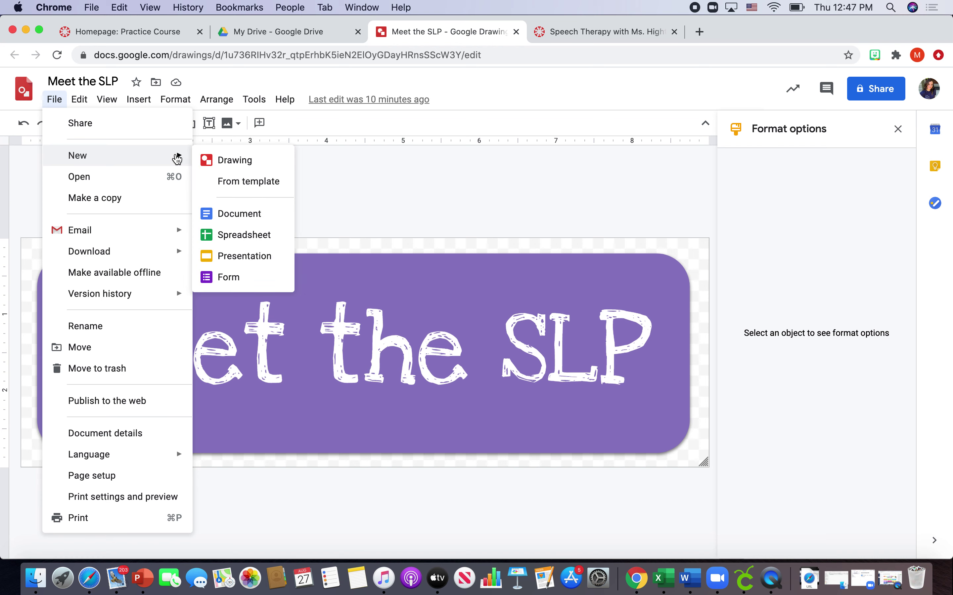
click(236, 161)
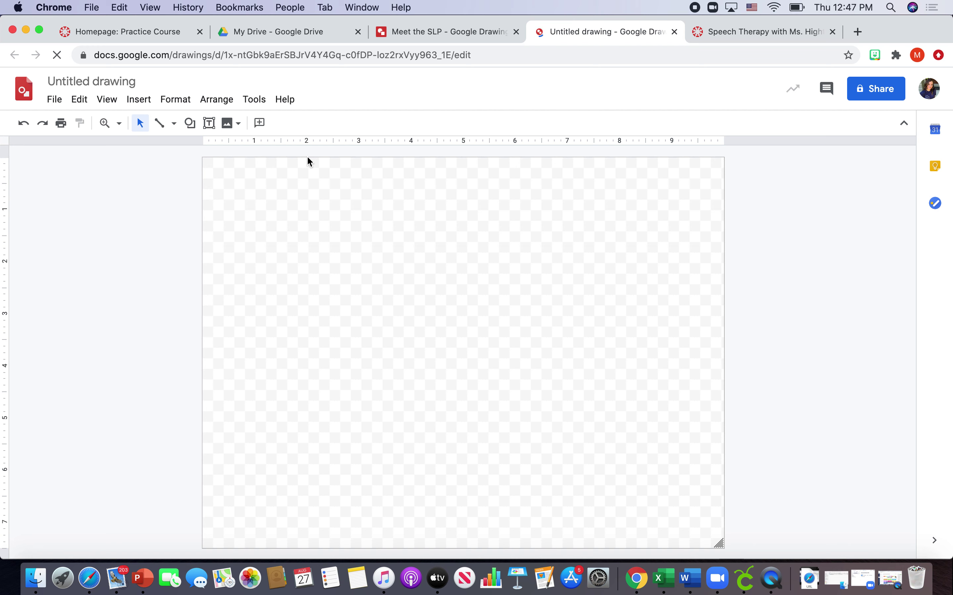
click(191, 126)
mouse_move(248, 149)
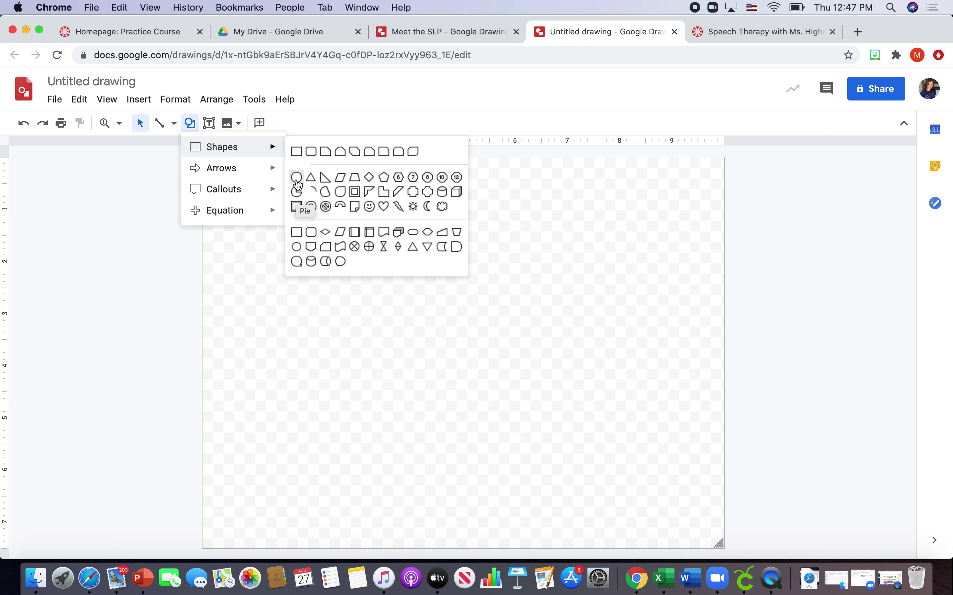
click(145, 253)
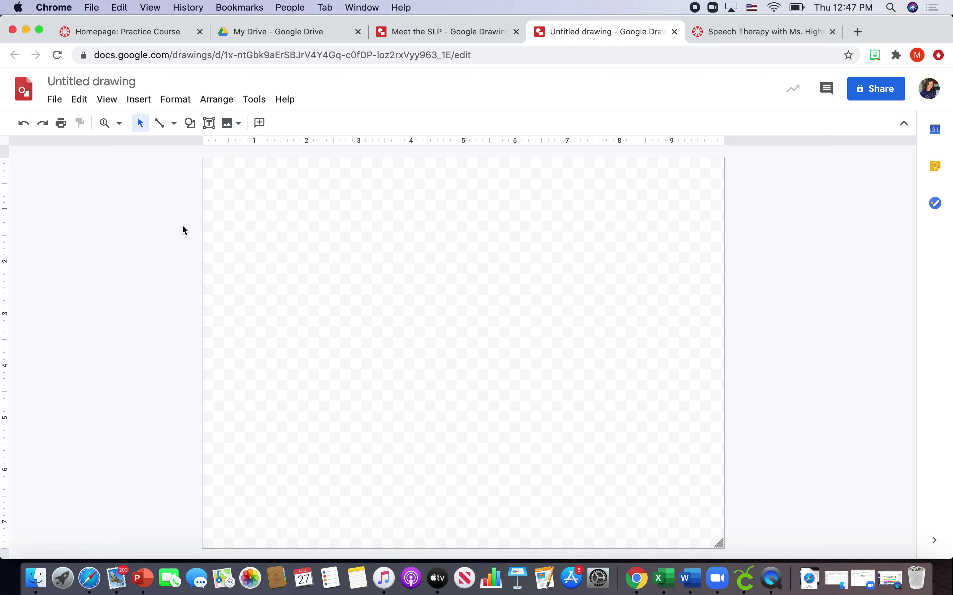
click(420, 40)
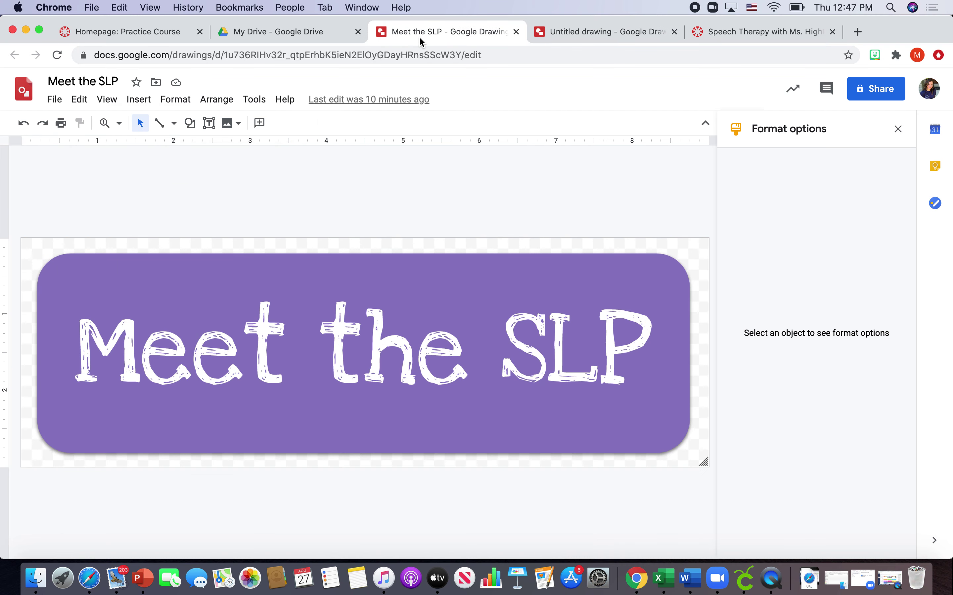
click(587, 36)
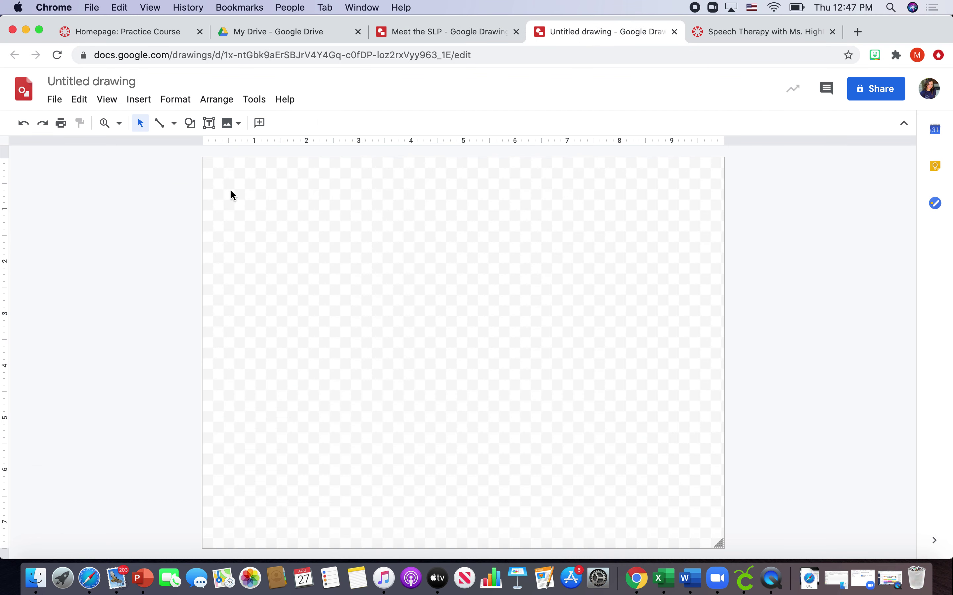
- Set the new drawing's page size to a custom 9 x 3 inches
click(60, 101)
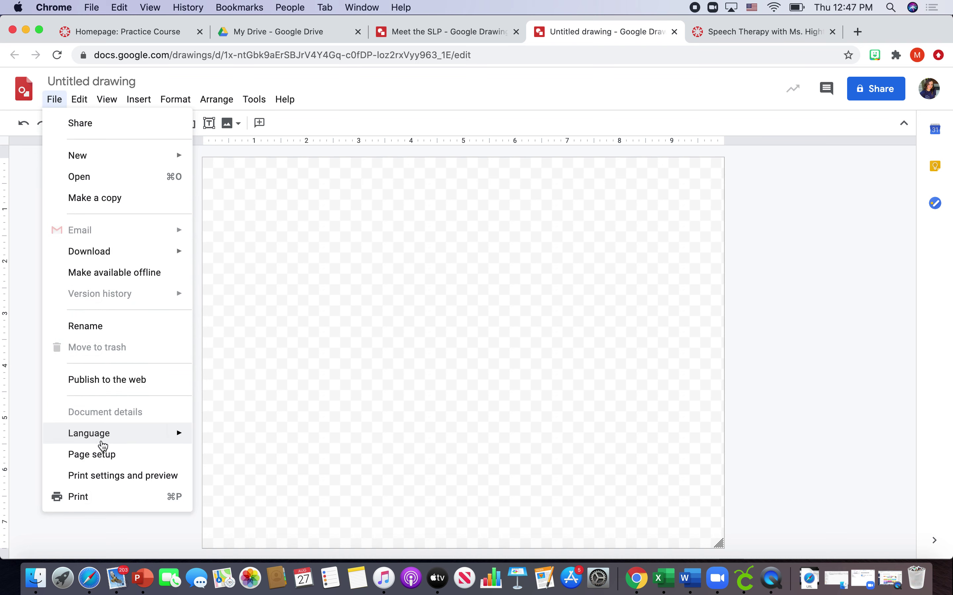
click(99, 458)
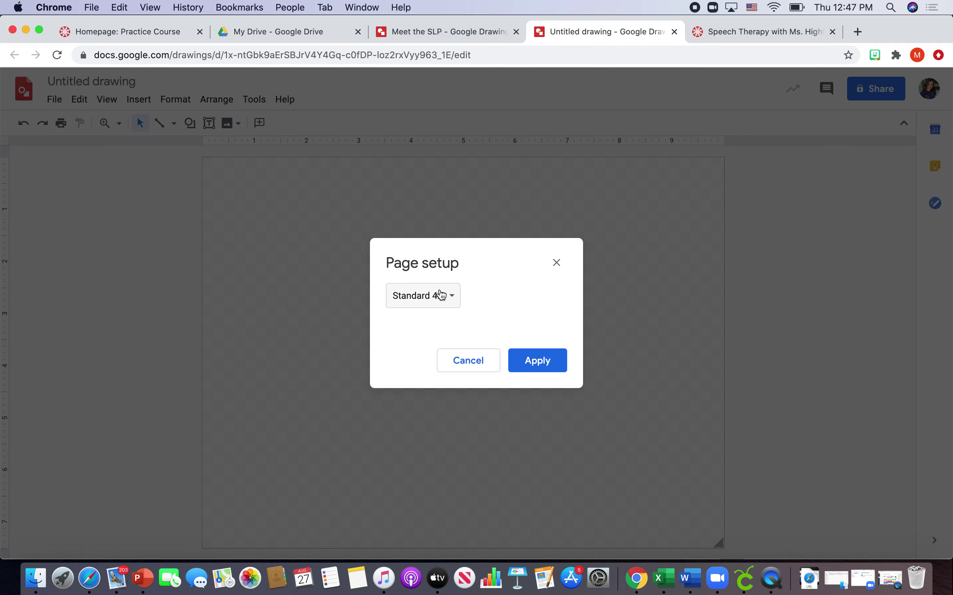
click(452, 300)
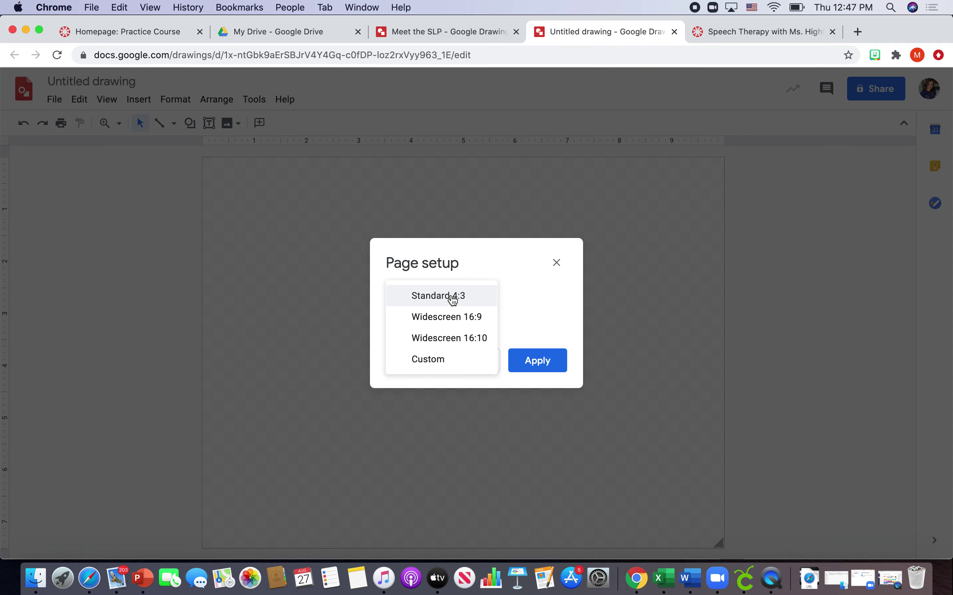
click(443, 359)
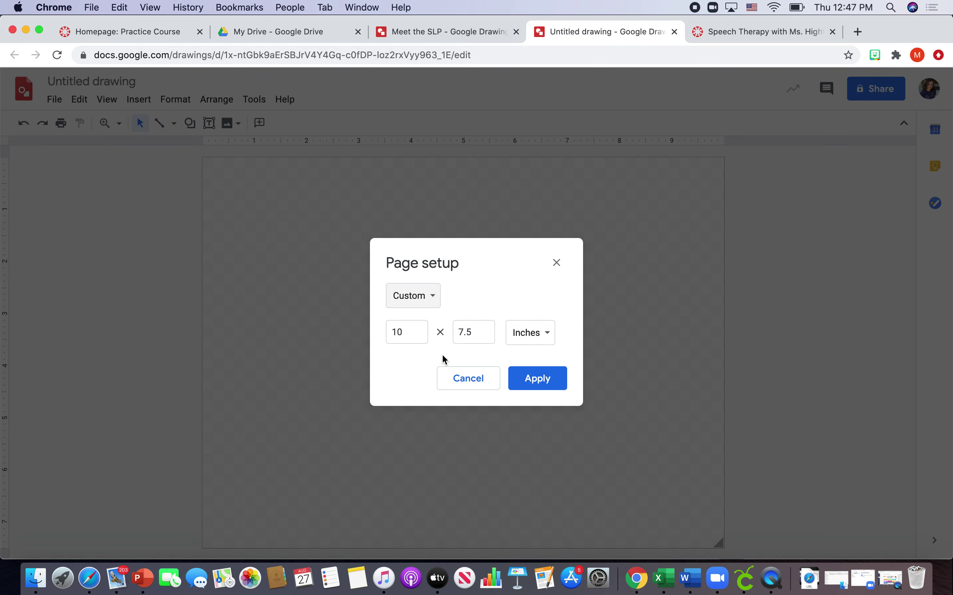
click(417, 331)
key(BackSpace)
key(BackSpace)
text(9)
click(490, 338)
key(BackSpace)
key(BackSpace)
key(BackSpace)
text(3)
click(491, 300)
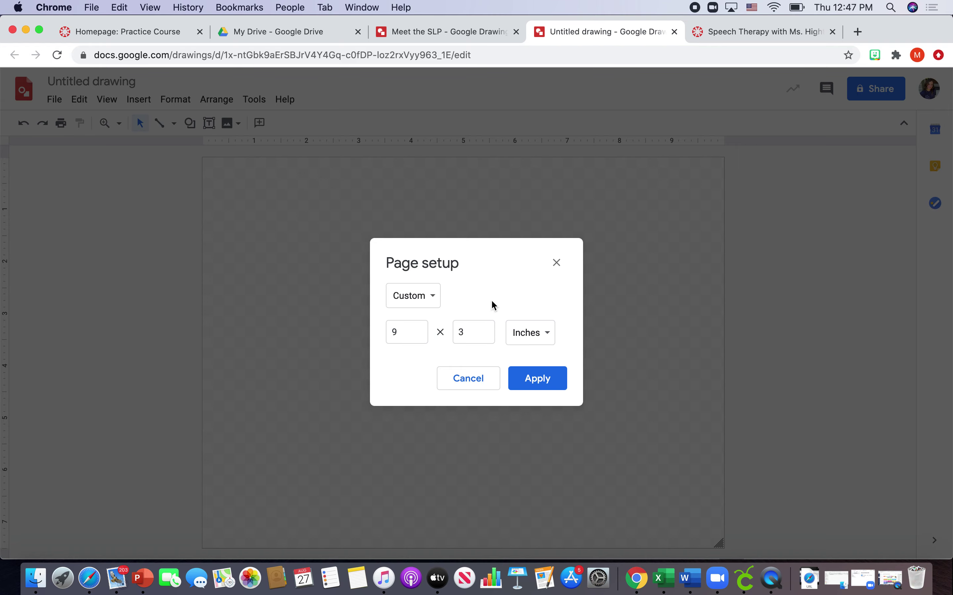
click(545, 388)
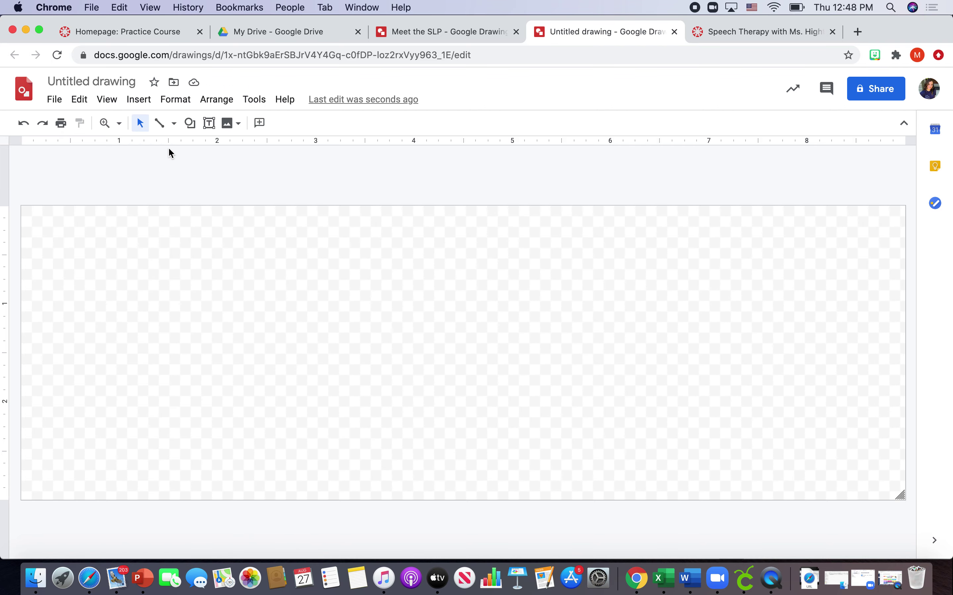
- Draw a rounded rectangle about 8.2 by 2.2 inches, filling most of the canvas with a margin all around
click(191, 124)
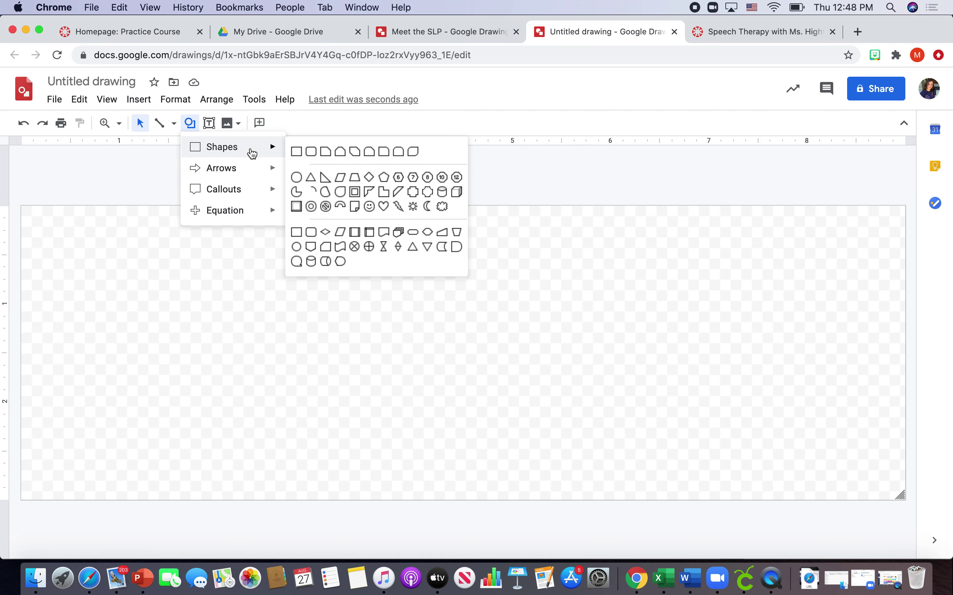
click(311, 153)
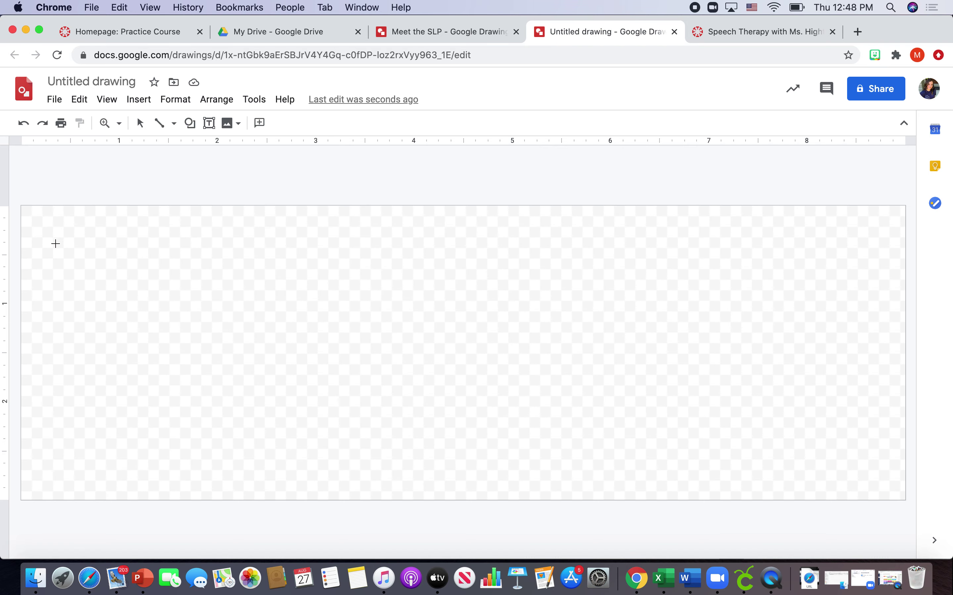
mouse_move(56, 243)
mouse_down()
mouse_move(450, 296)
mouse_move(779, 316)
mouse_move(827, 344)
mouse_move(838, 383)
mouse_move(868, 389)
mouse_move(867, 464)
mouse_up()
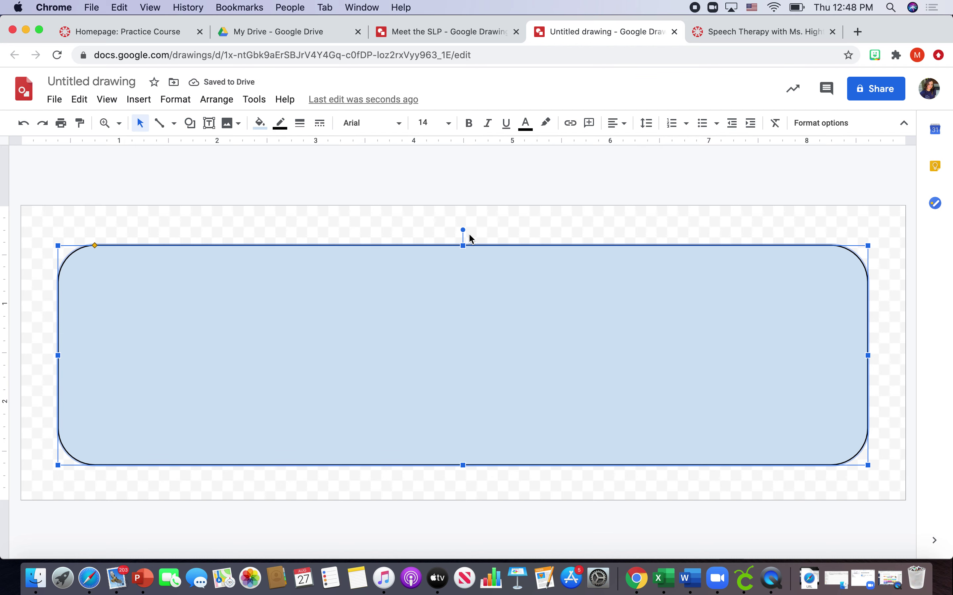
click(380, 182)
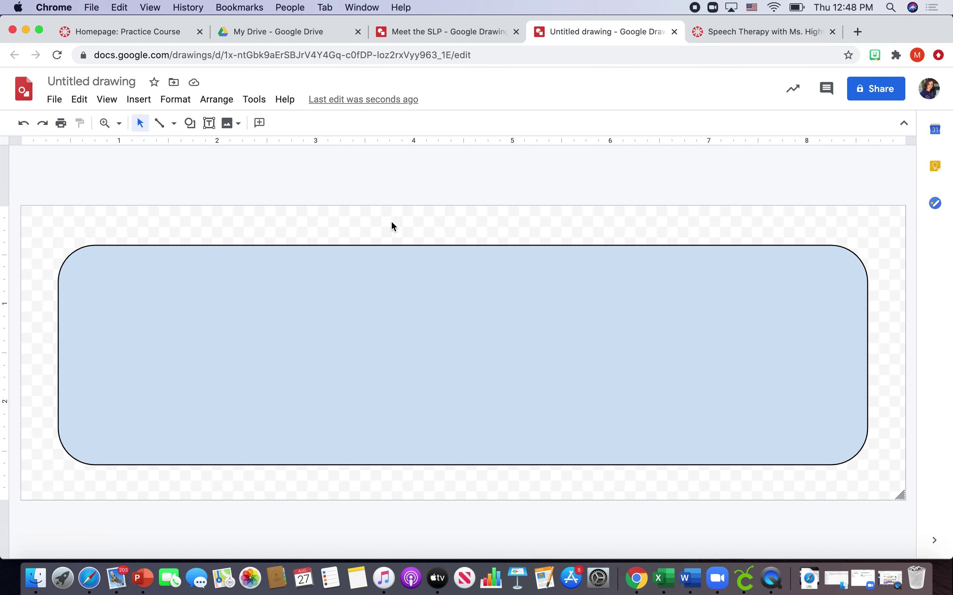
- Add a drop shadow to the rounded rectangle through its format options
click(421, 276)
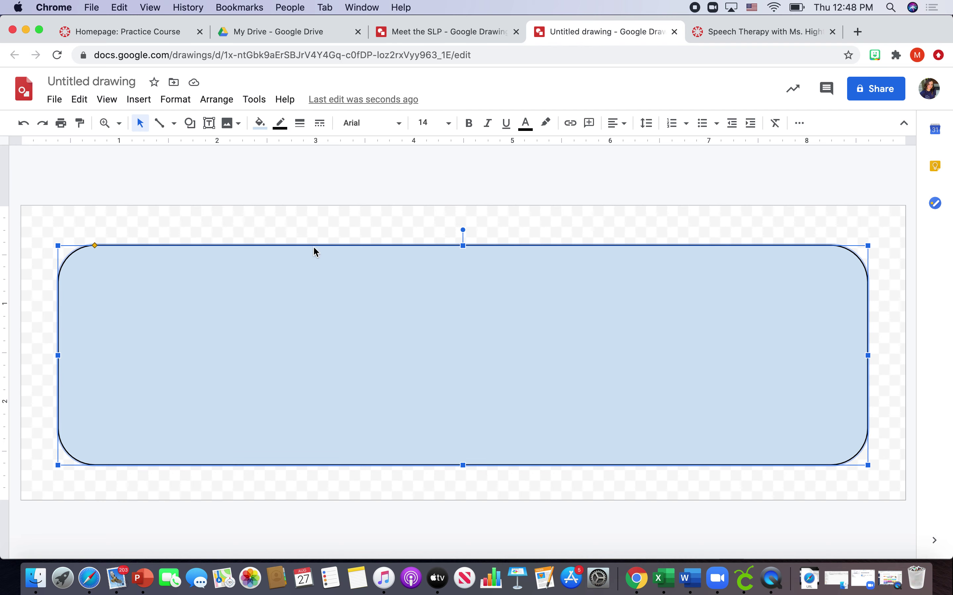
click(178, 103)
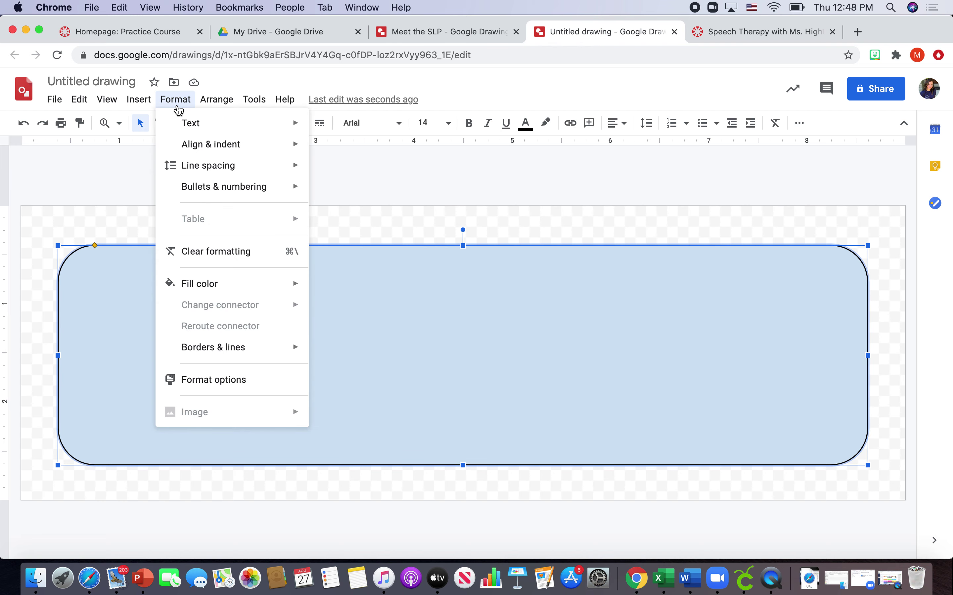
click(216, 380)
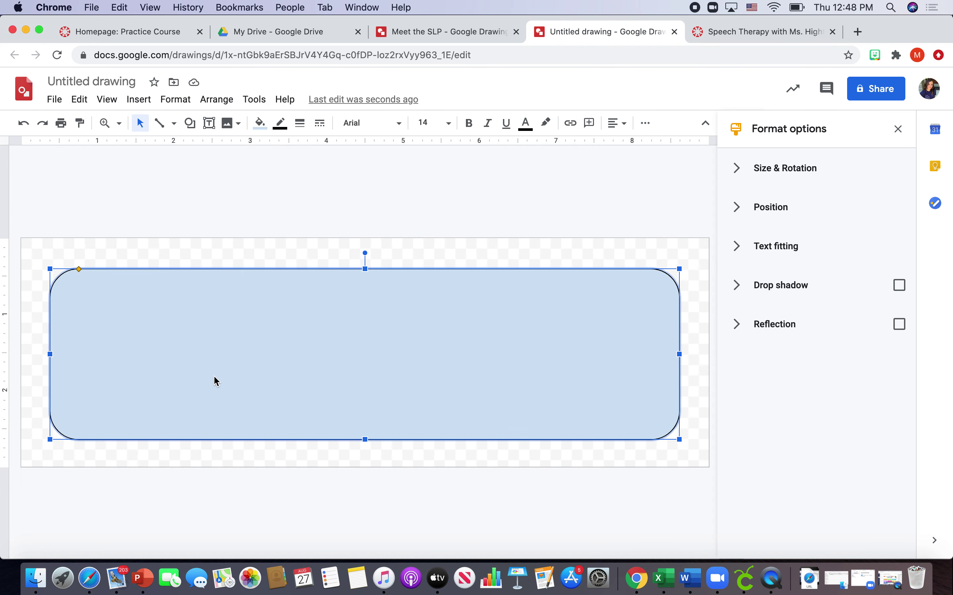
click(899, 286)
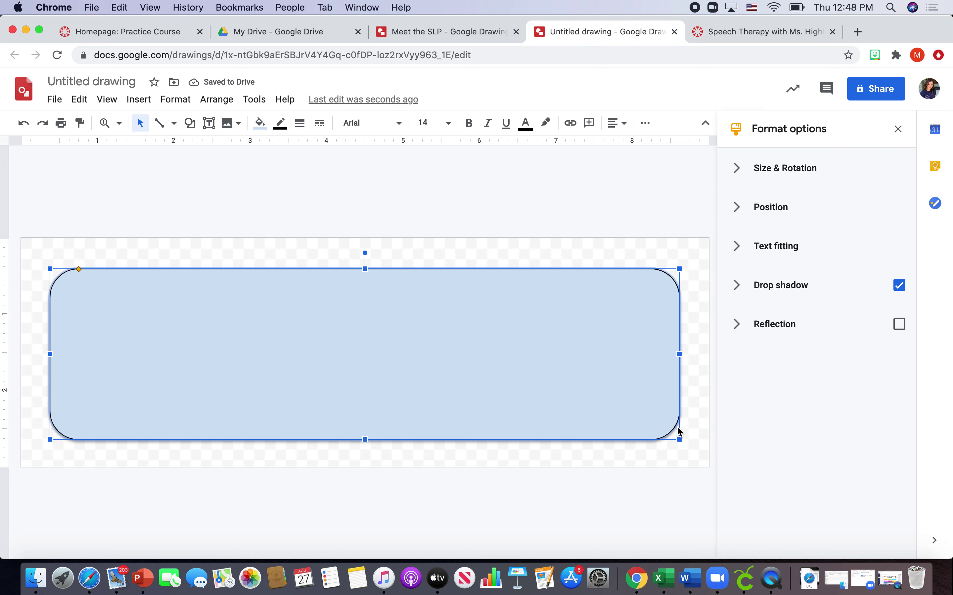
click(592, 217)
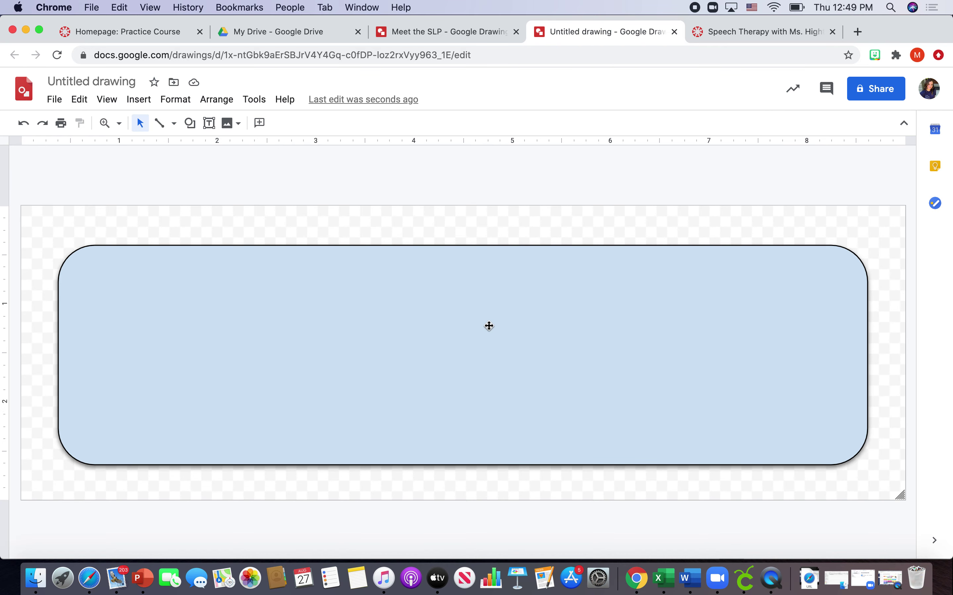
- Make the rounded rectangle's border transparent
click(488, 326)
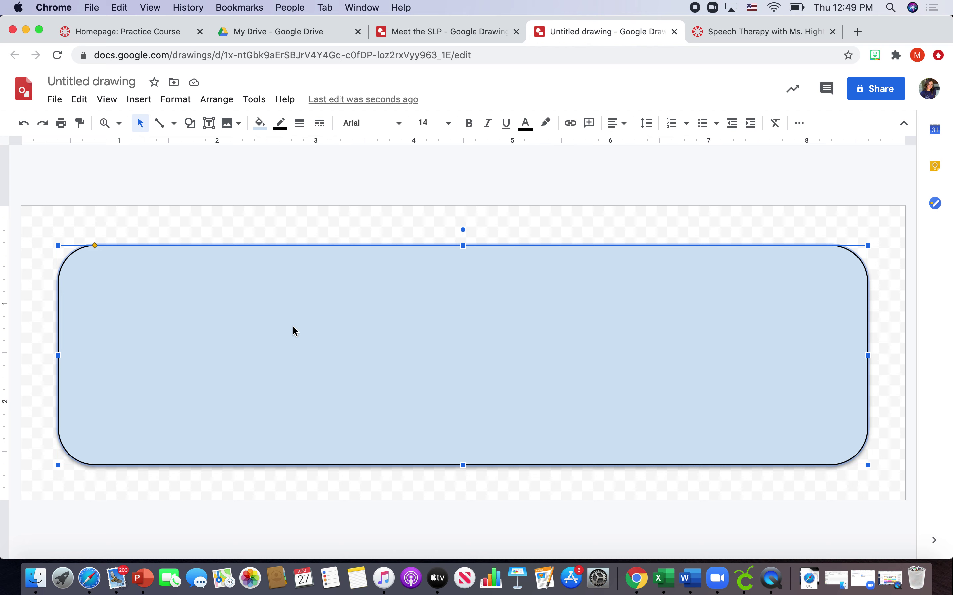
click(286, 184)
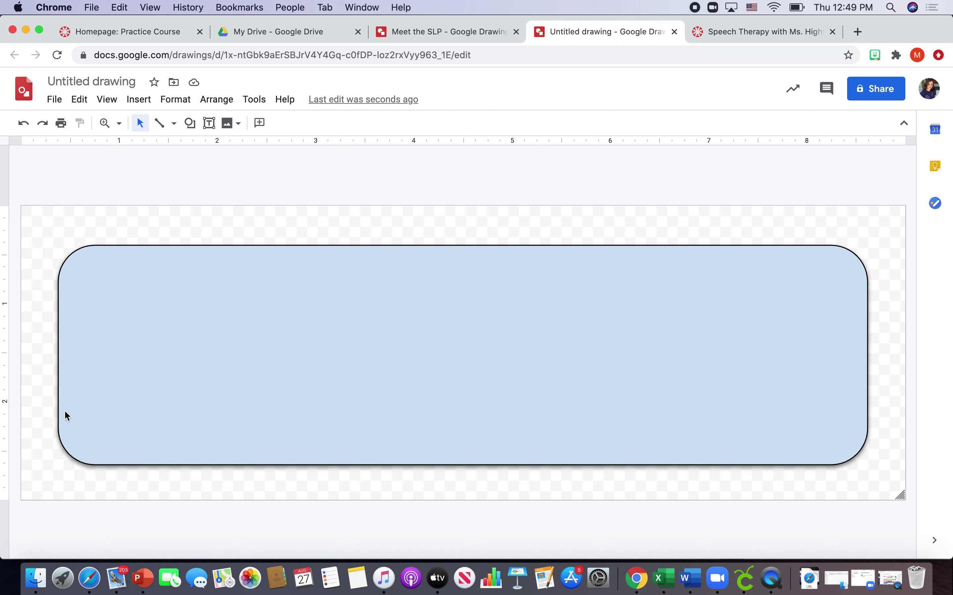
click(485, 376)
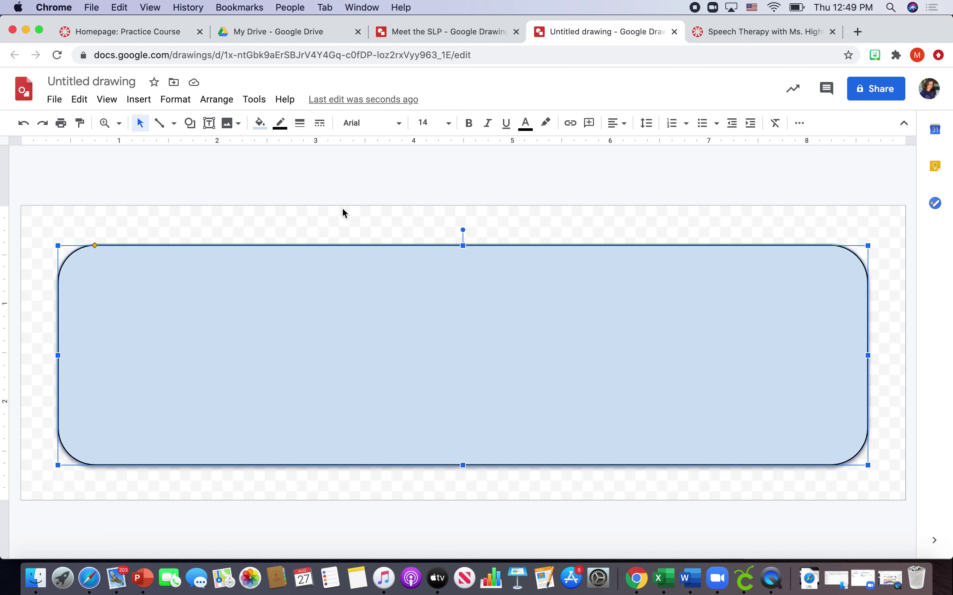
click(280, 123)
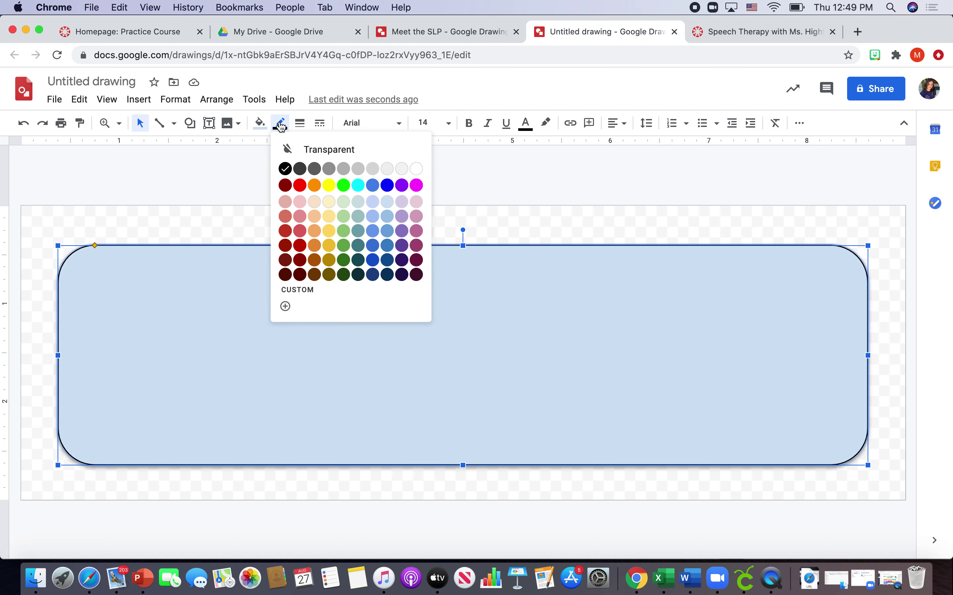
click(325, 153)
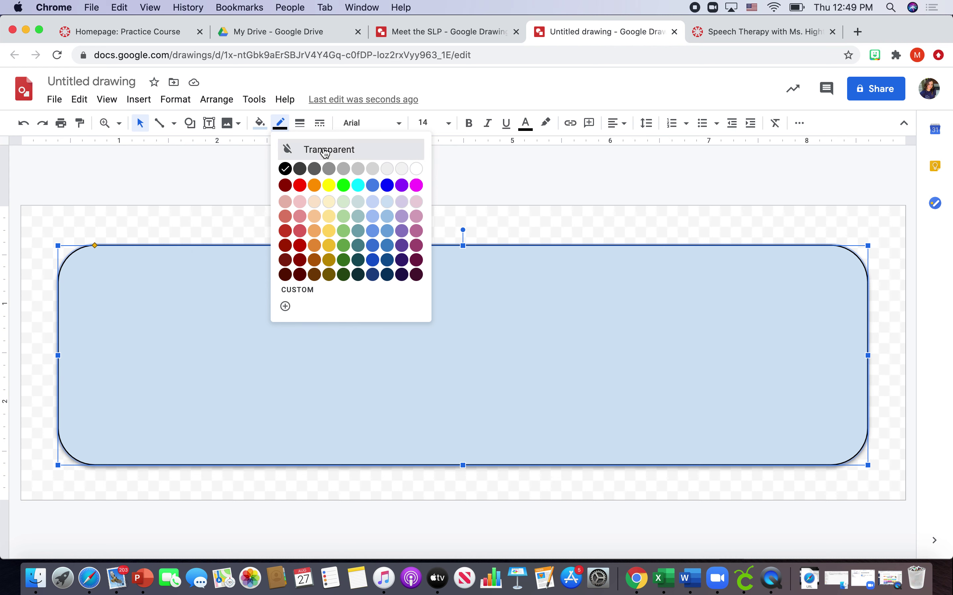
click(296, 200)
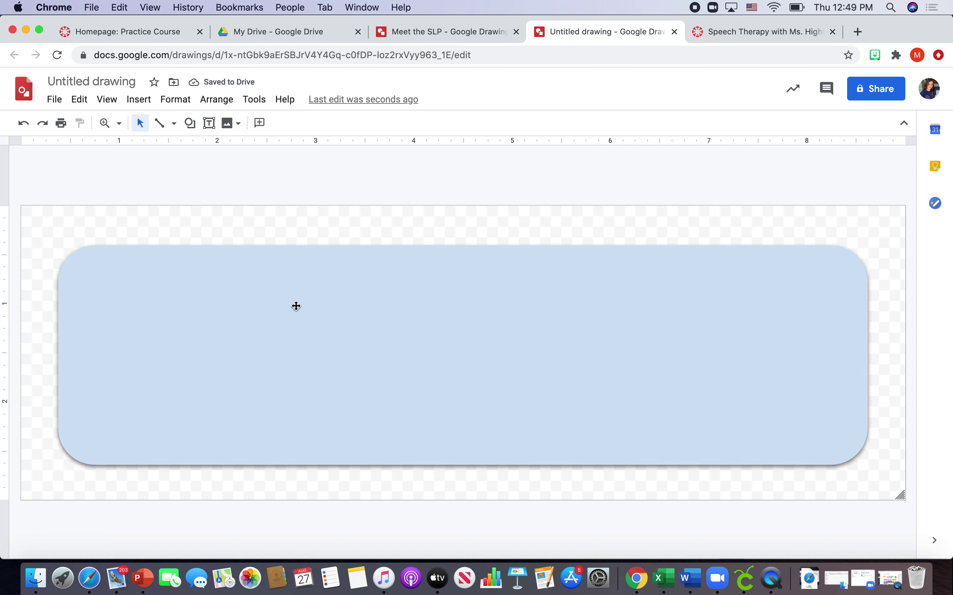
- Fill the rounded rectangle with the custom light turquoise colour #9edbebff
click(308, 319)
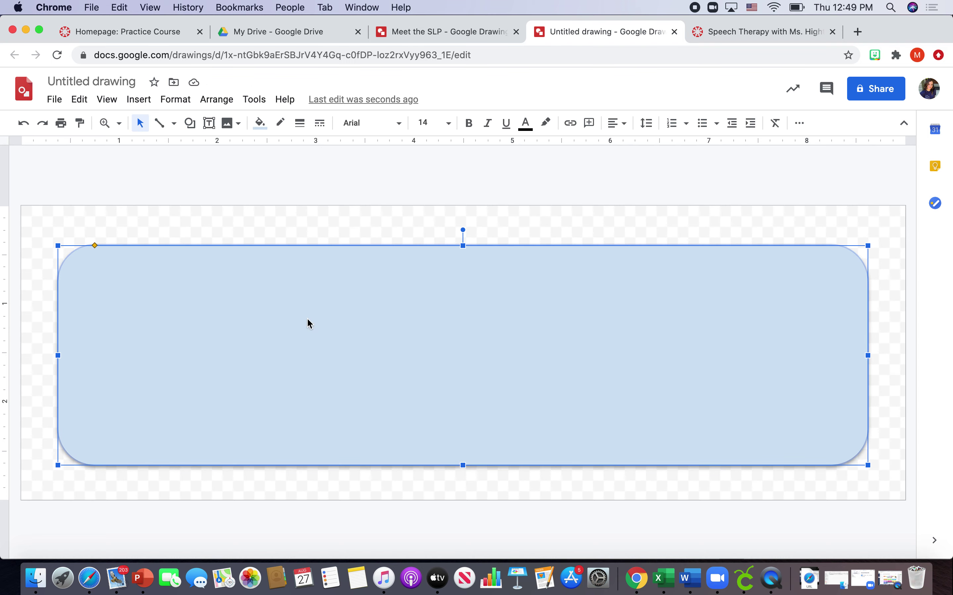
click(259, 124)
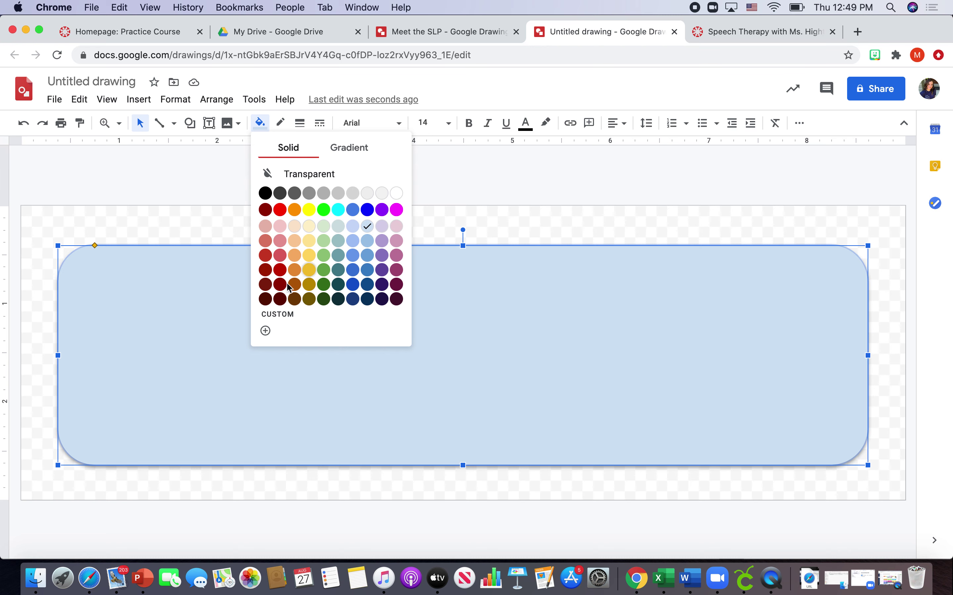
click(286, 315)
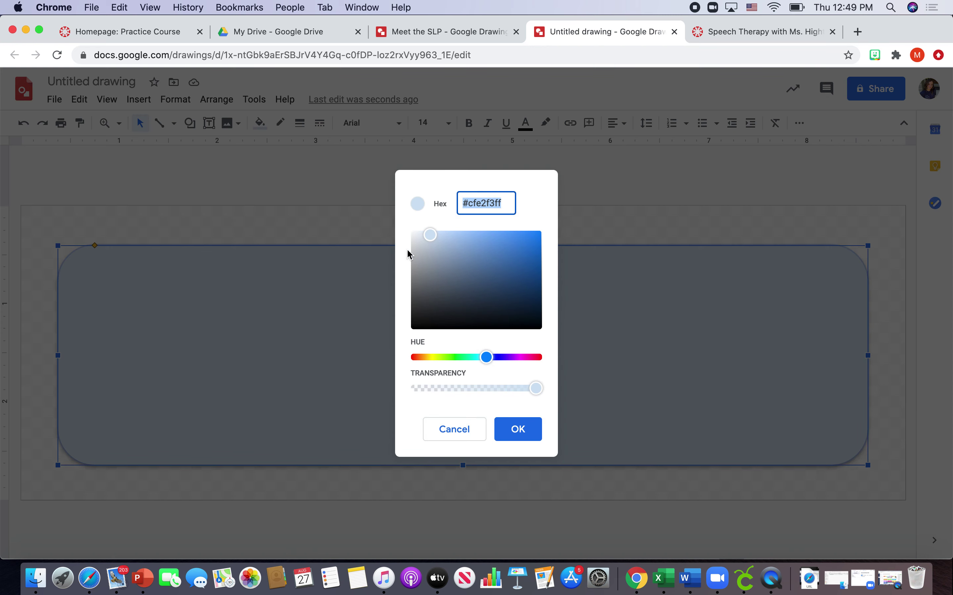
click(488, 359)
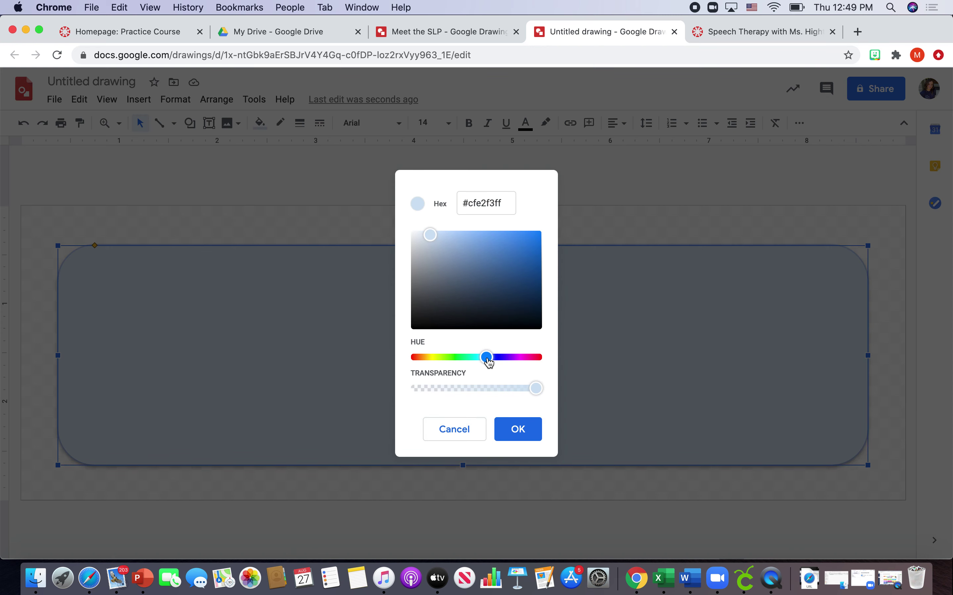
drag(489, 362, 481, 362)
drag(429, 238, 454, 238)
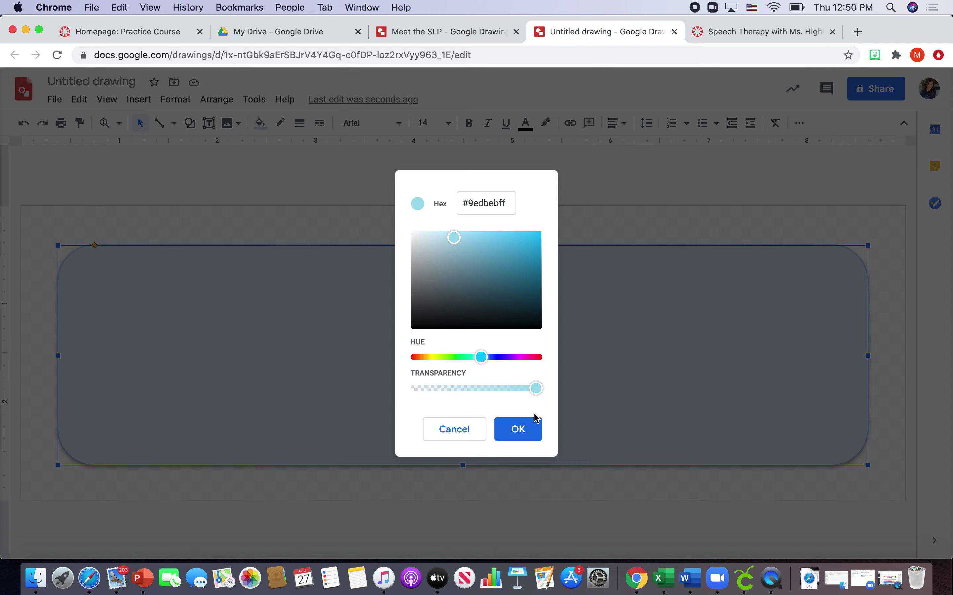
click(523, 429)
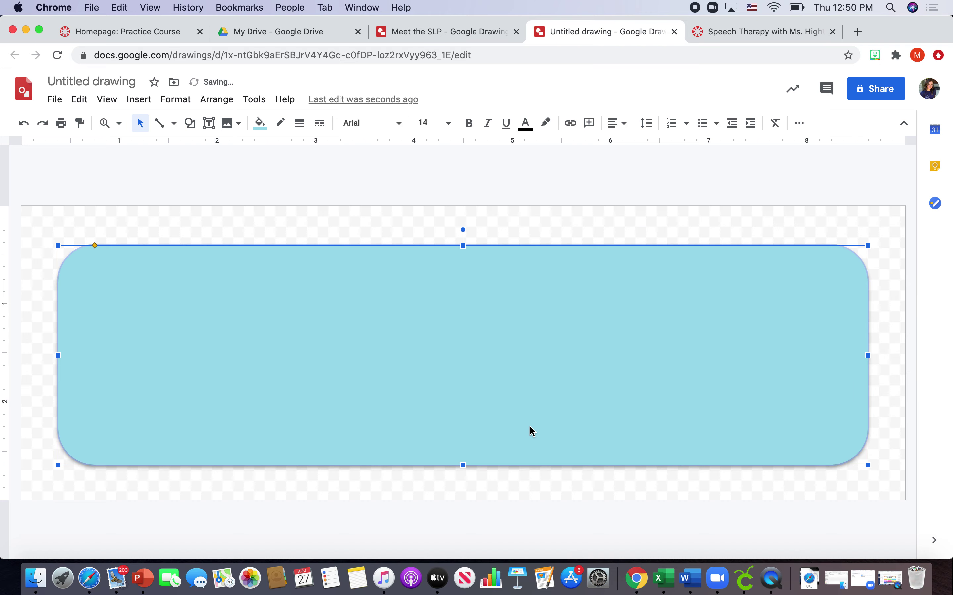
click(452, 174)
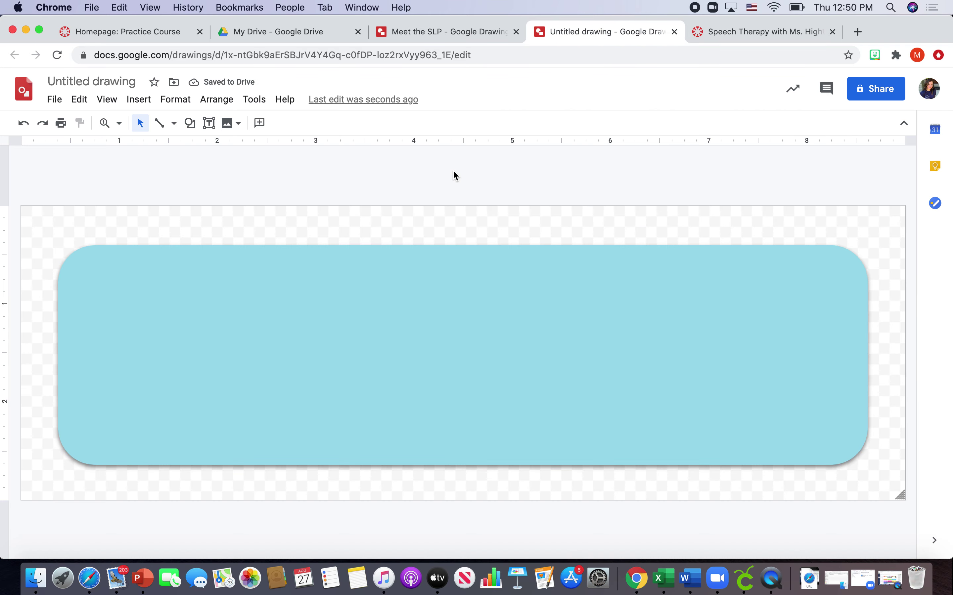
click(441, 389)
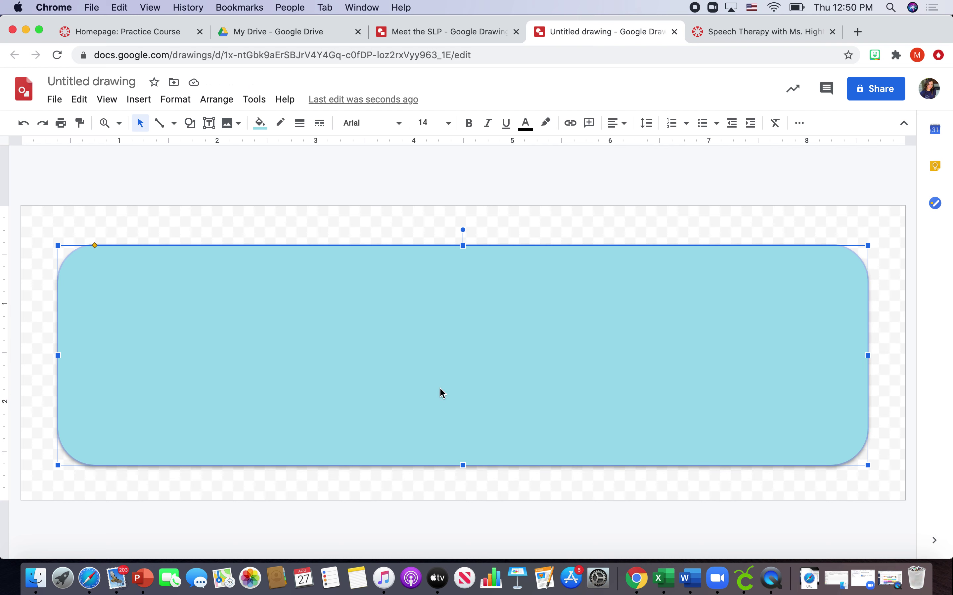
click(319, 174)
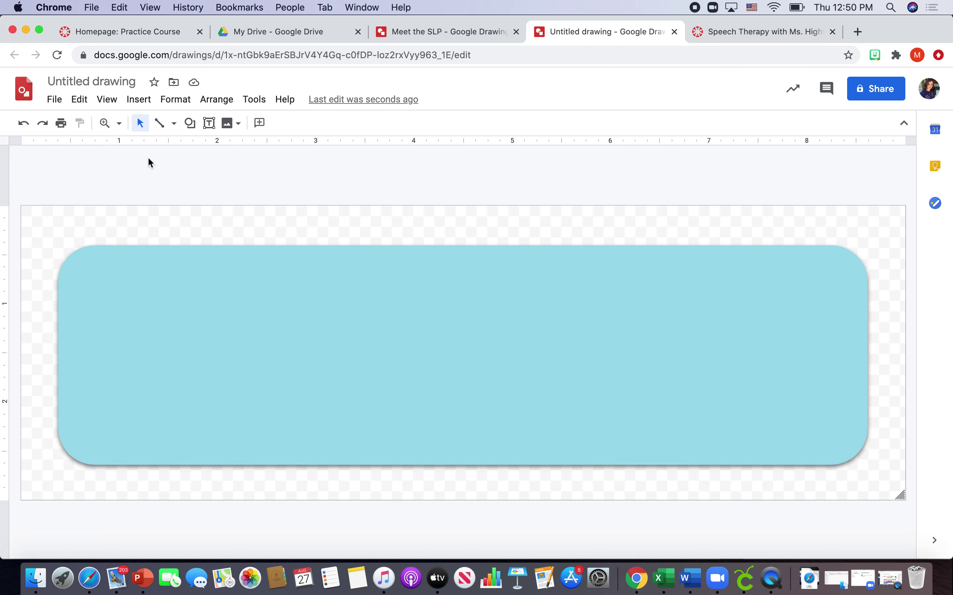
- Insert a text box about 7.4 by 1.8 inches, centred over the turquoise rounded rectangle
click(142, 109)
click(188, 145)
drag(101, 268, 145, 283)
drag(273, 308, 594, 366)
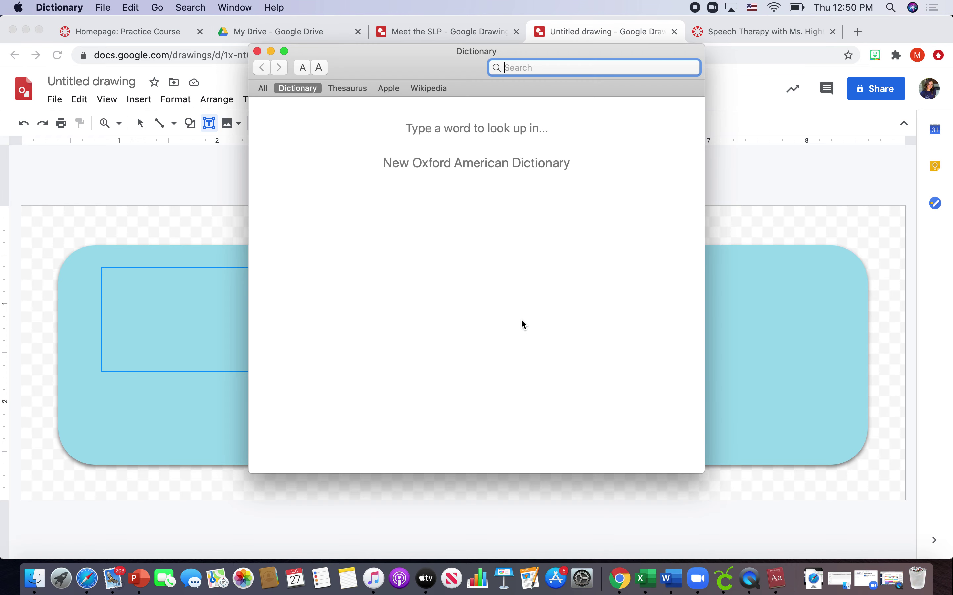
click(258, 51)
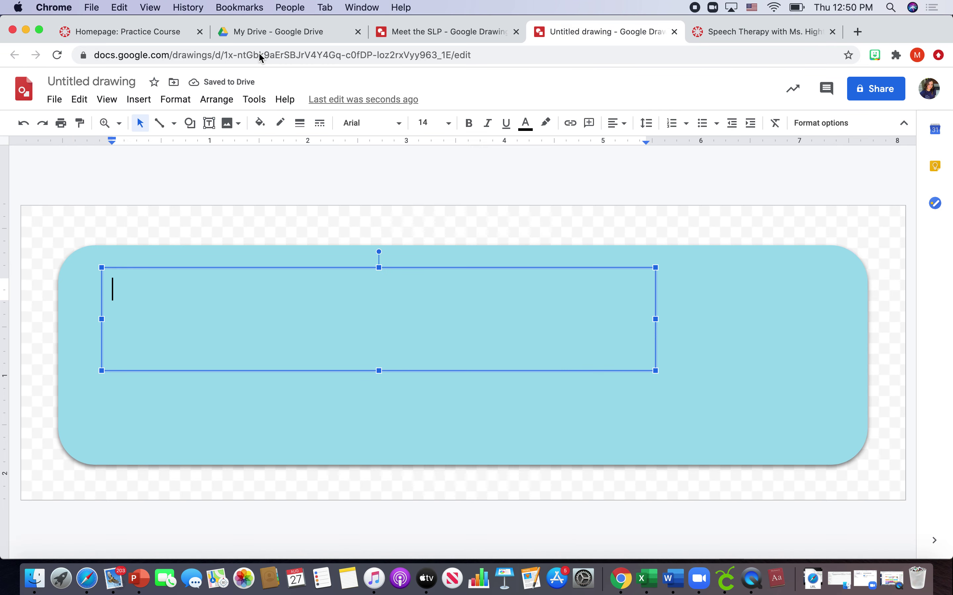
drag(655, 372, 832, 444)
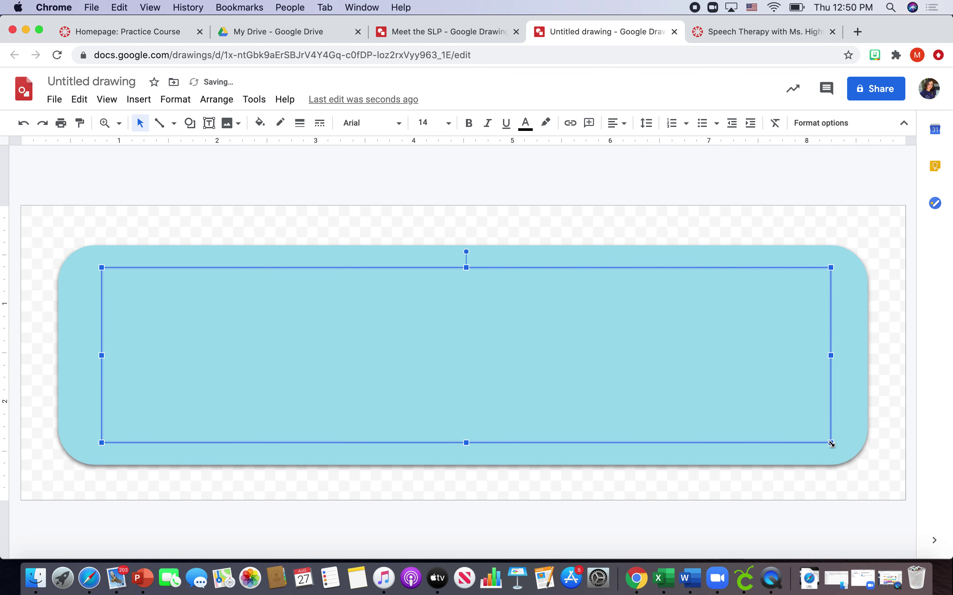
drag(536, 270, 533, 268)
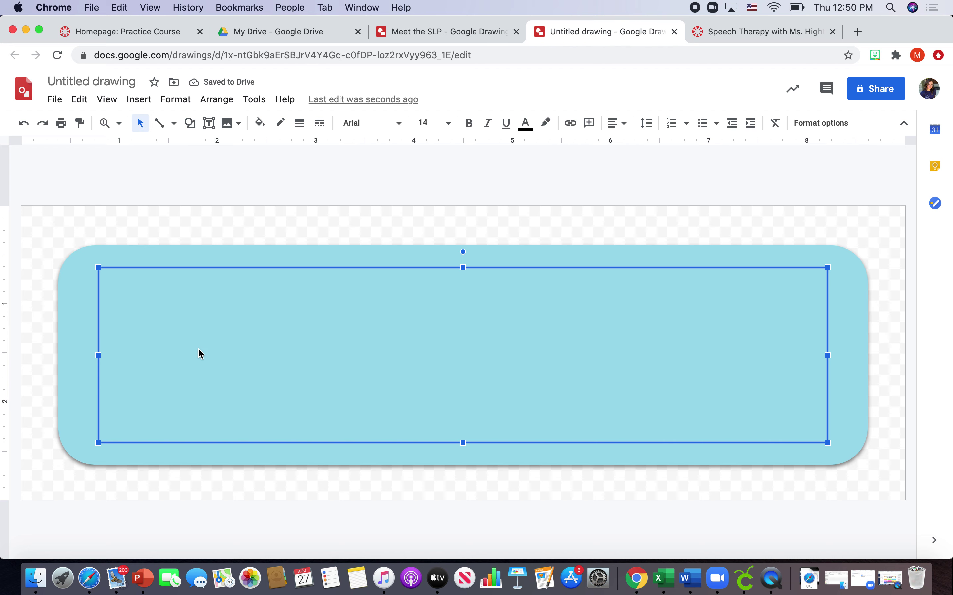
- Set the font size in the empty text box to 96
click(181, 321)
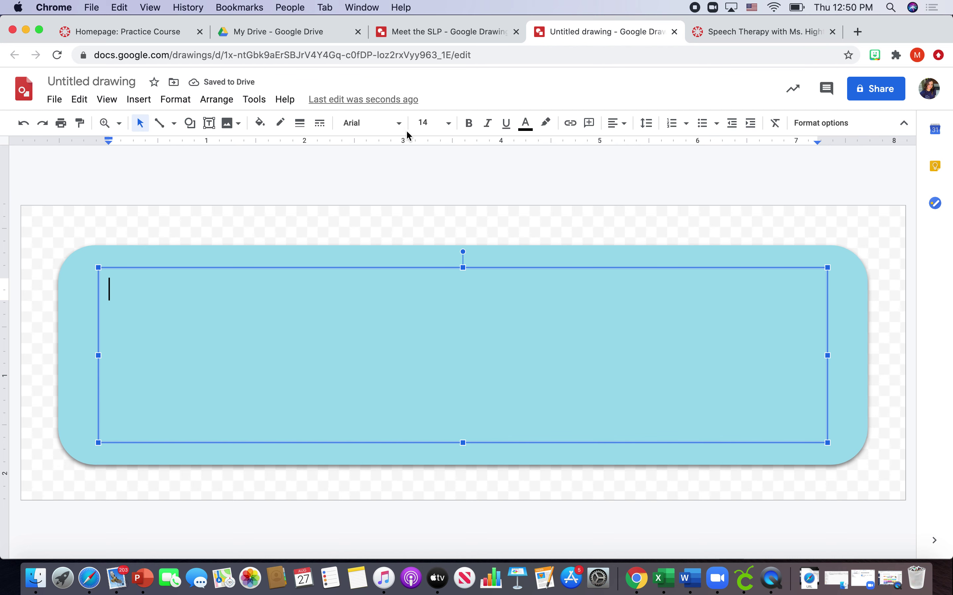
click(449, 124)
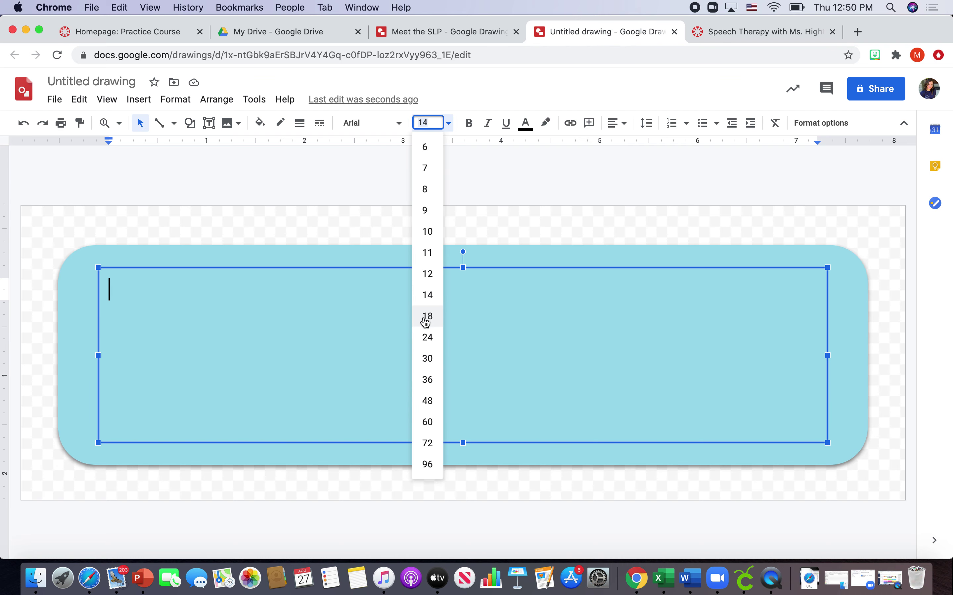
click(427, 464)
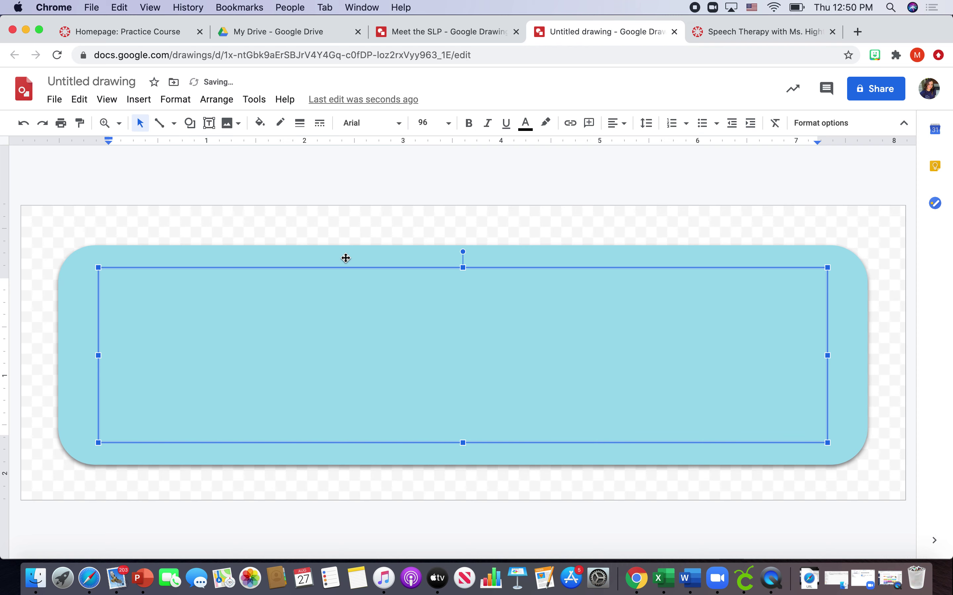
click(401, 133)
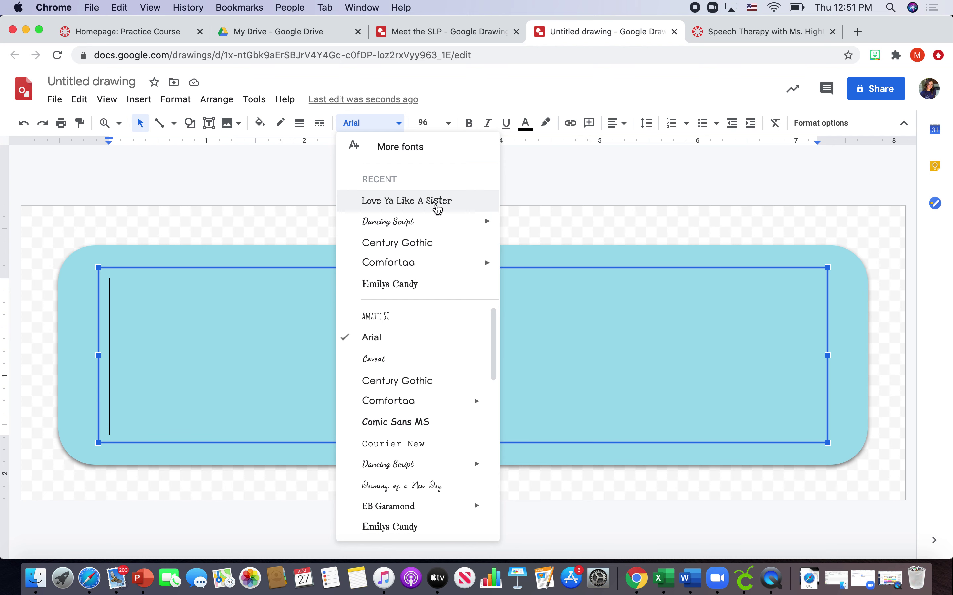
click(400, 149)
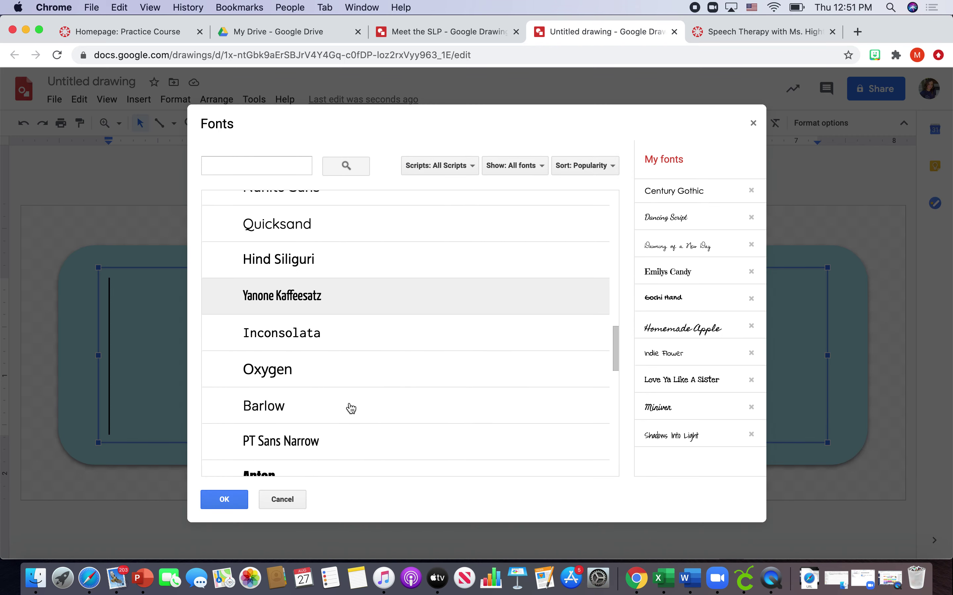
scroll(350, 408, up, 15)
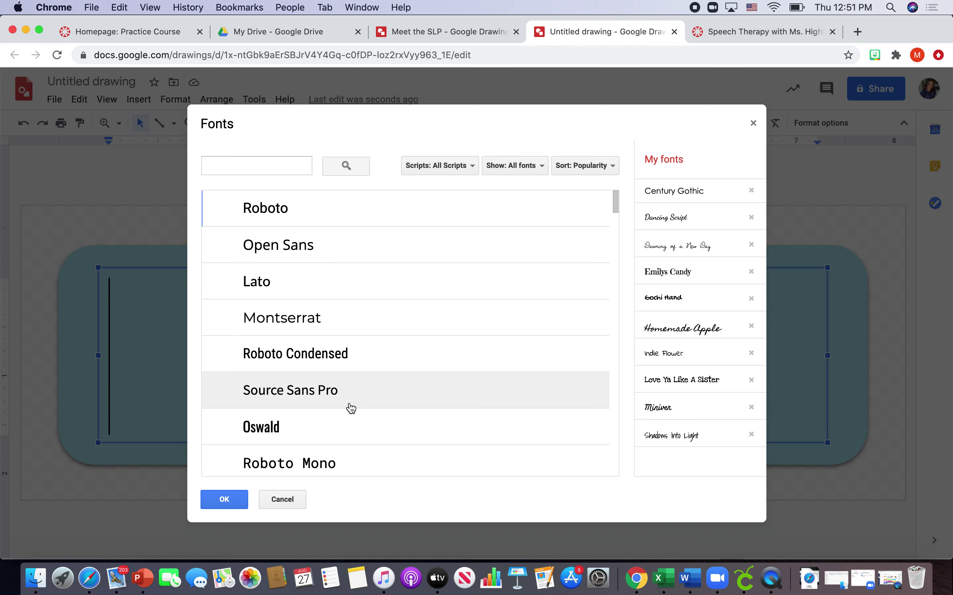
click(292, 500)
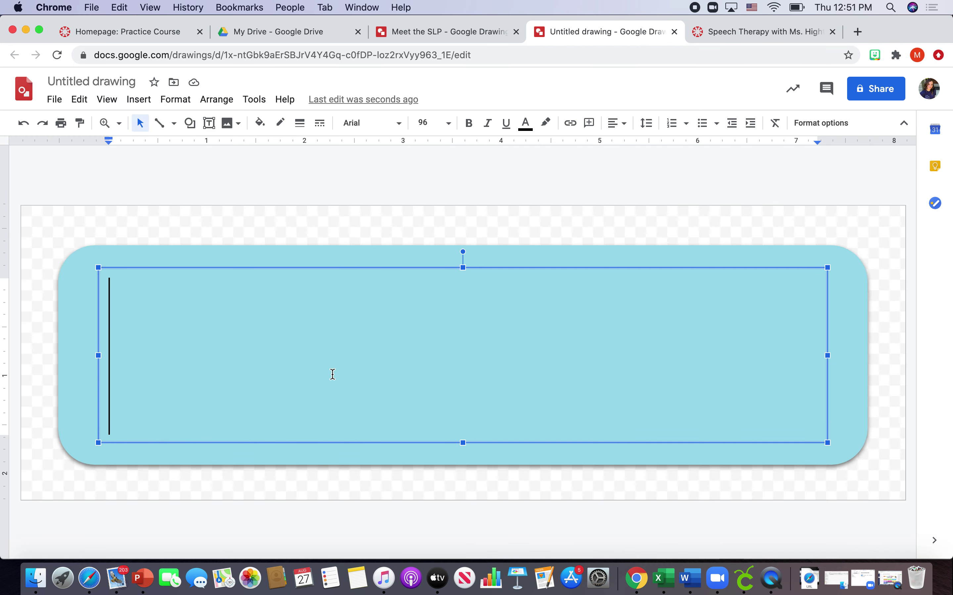
- Set the text box font to Love Ya Like A Sister and enter the text "Meet the SLP"
click(394, 126)
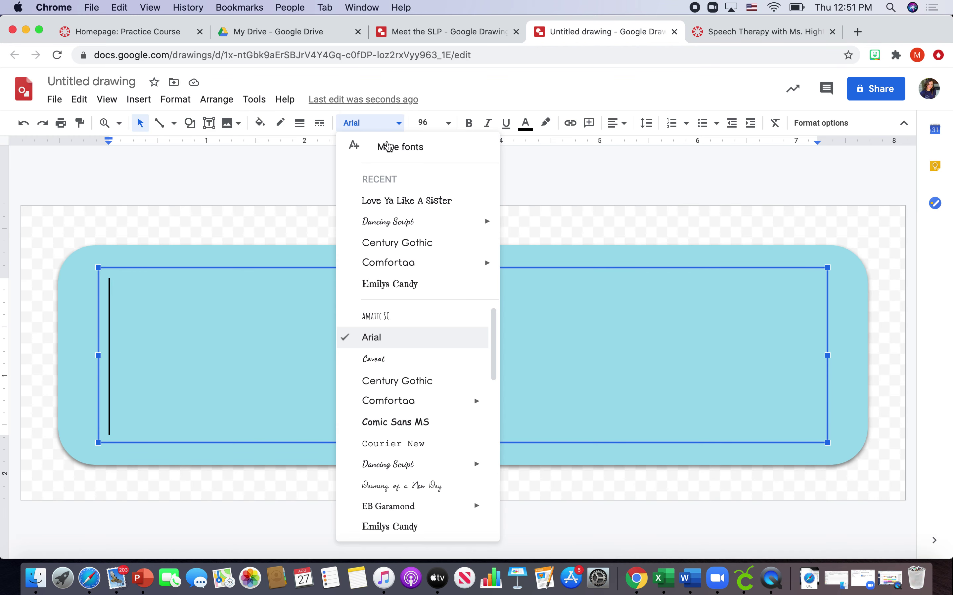
click(396, 209)
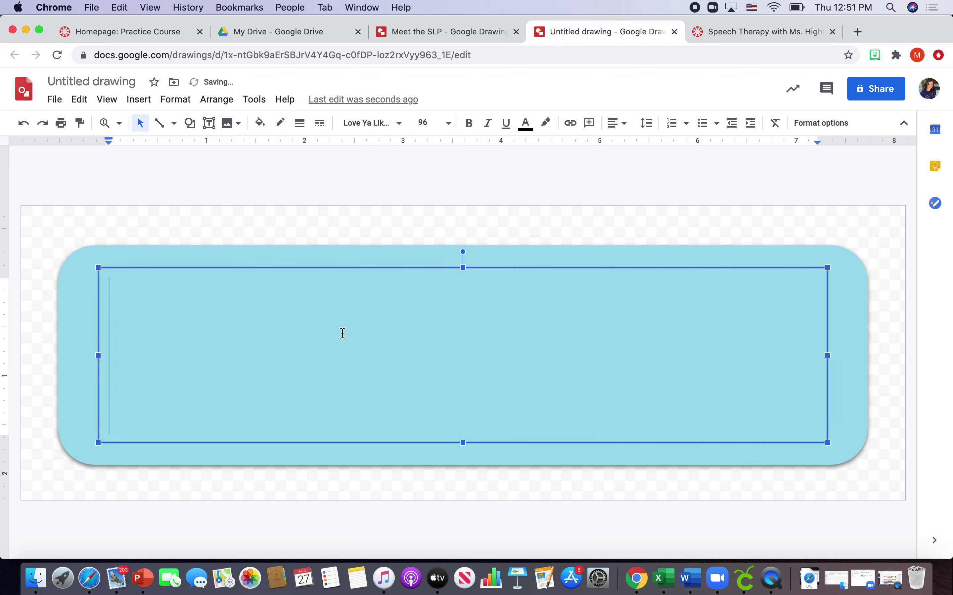
text(M)
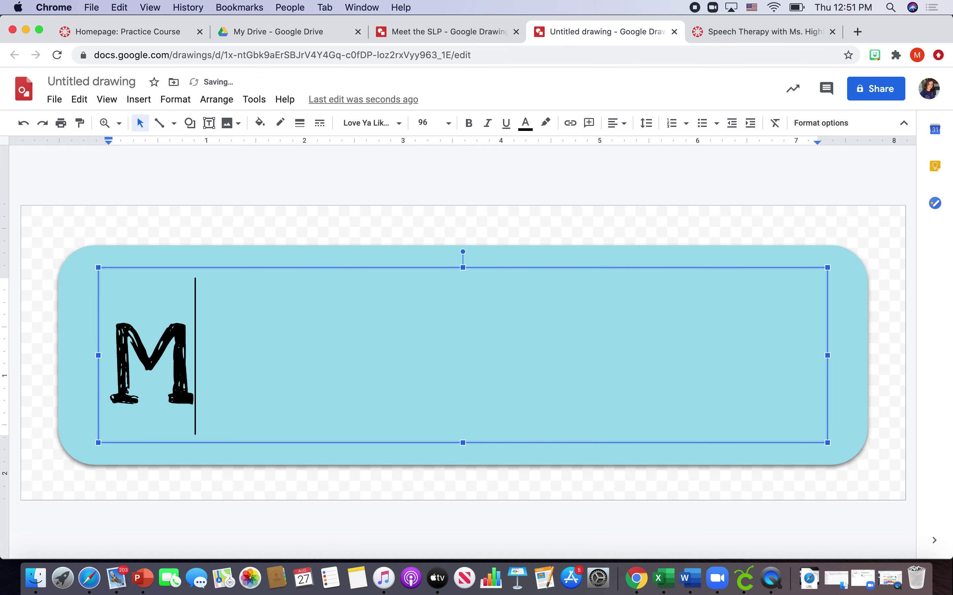
text(eet )
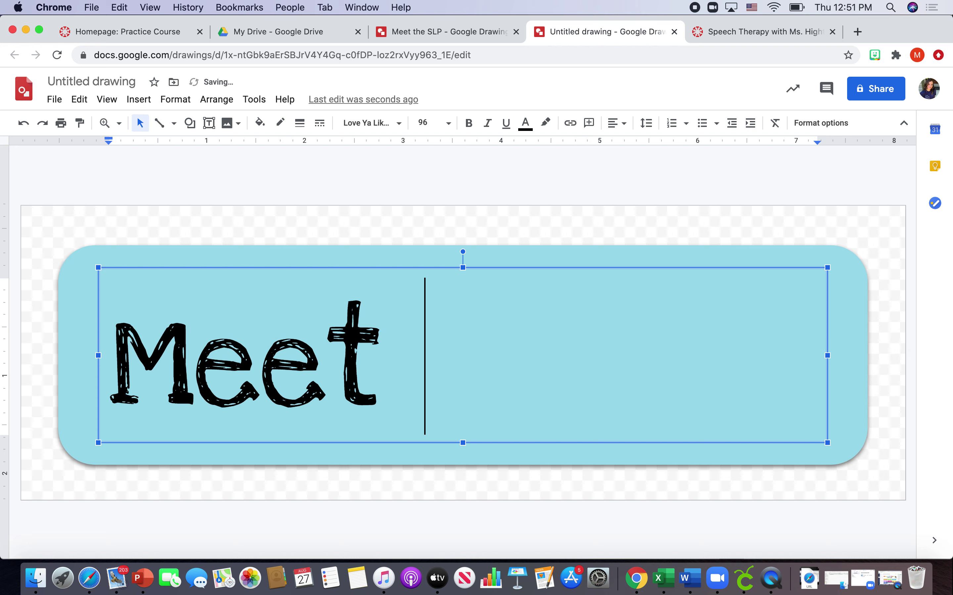
text(the SLP)
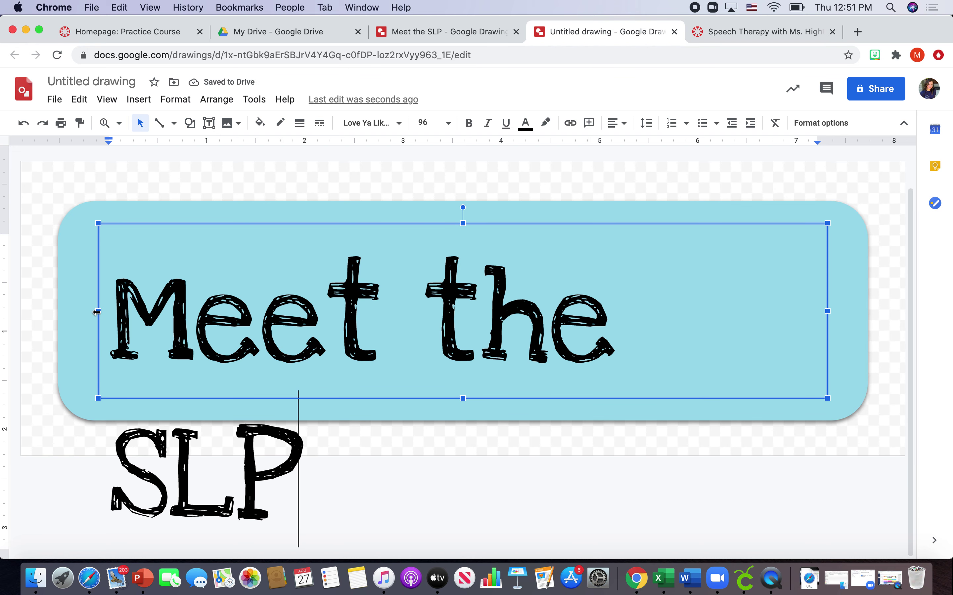
- Widen the text box on both sides to about 7.8 inches and centre it on the rounded rectangle
drag(97, 312, 80, 311)
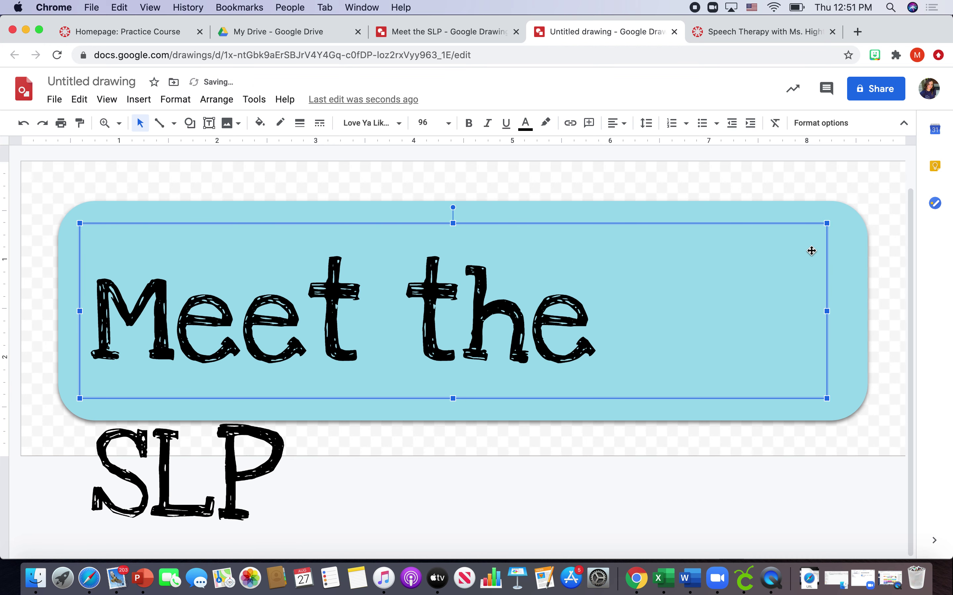
drag(828, 311, 851, 311)
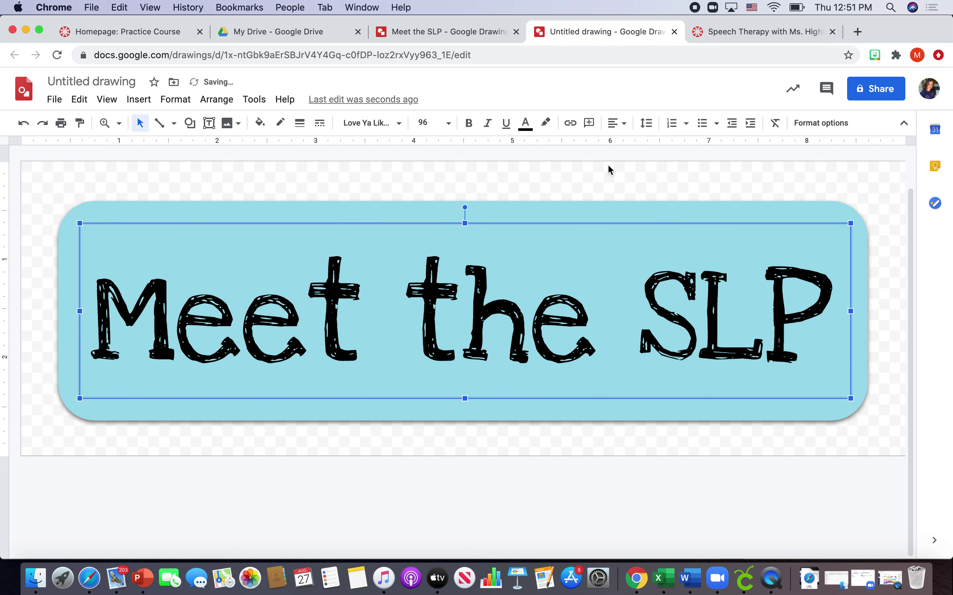
drag(593, 223, 591, 223)
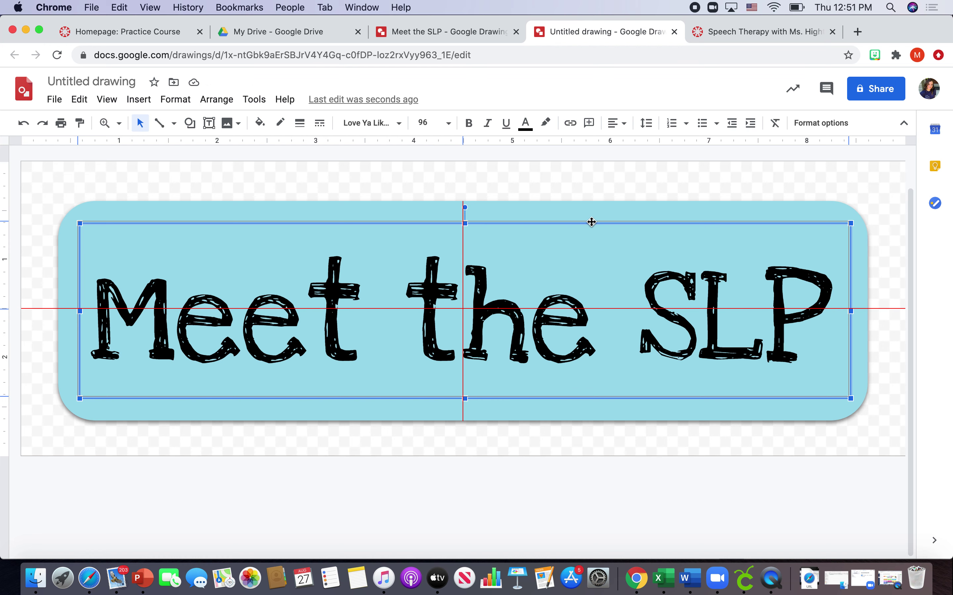
drag(591, 223, 592, 222)
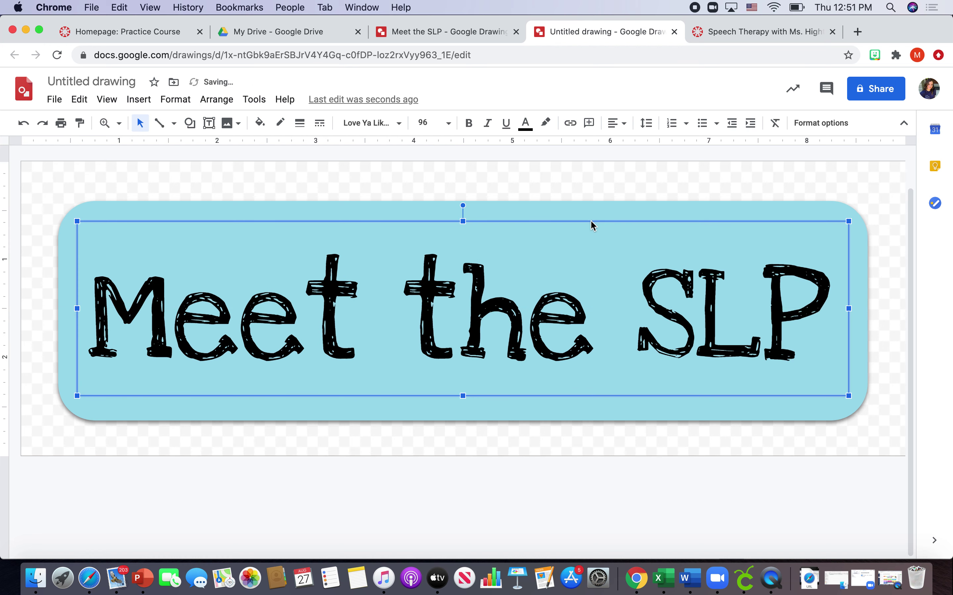
click(573, 190)
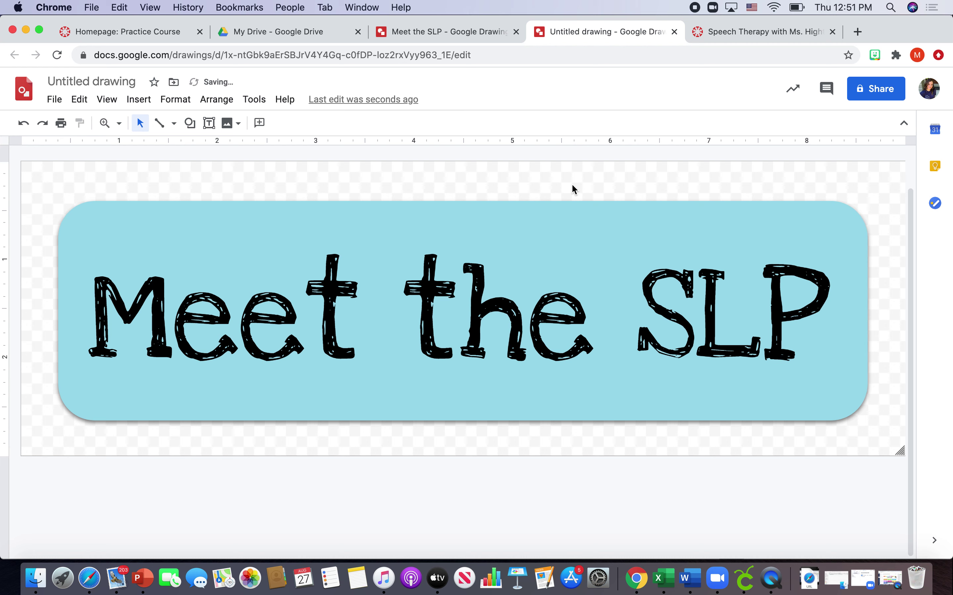
- Change the colour of the "Meet the SLP" text to white
click(656, 307)
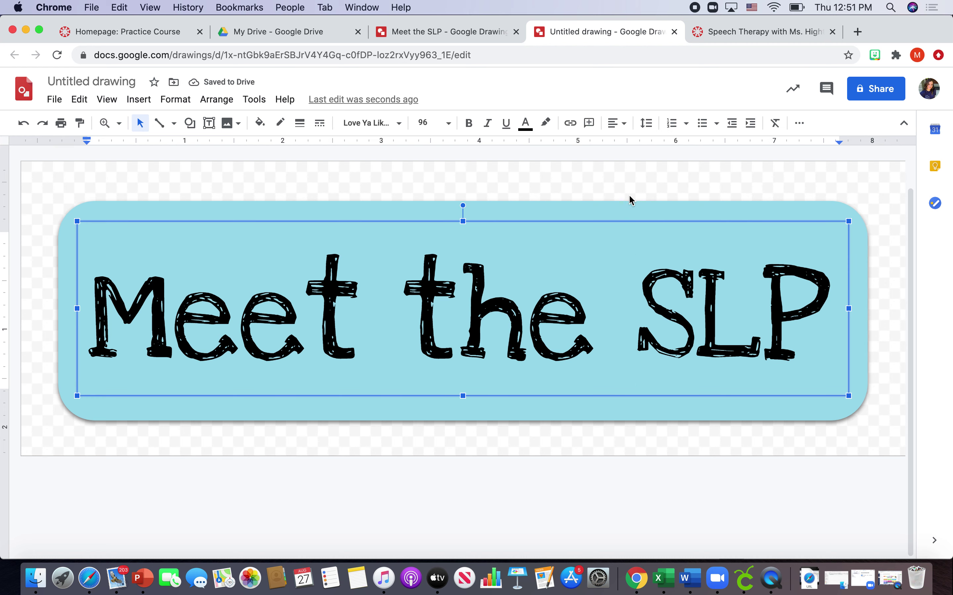
click(622, 221)
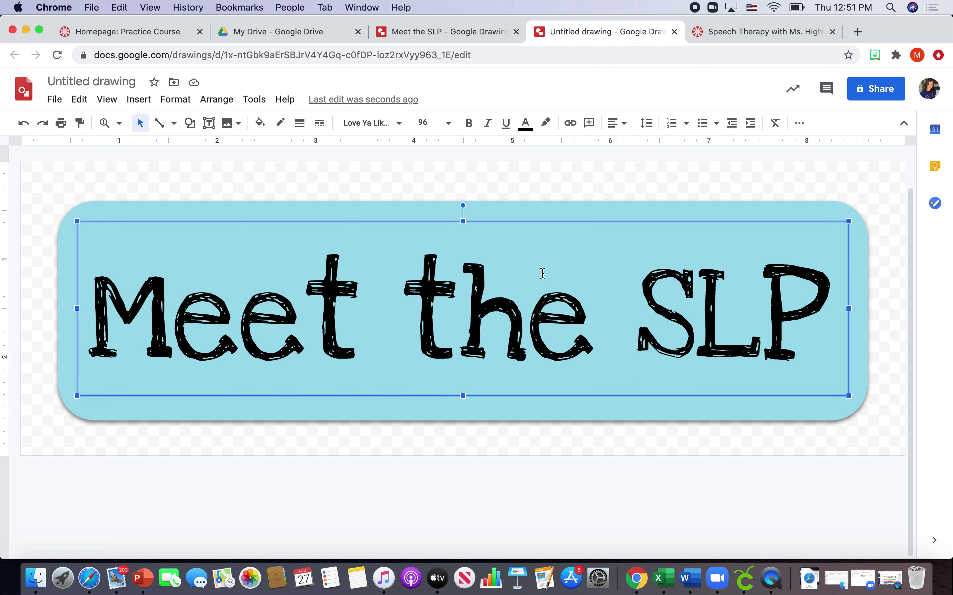
drag(824, 311, 80, 334)
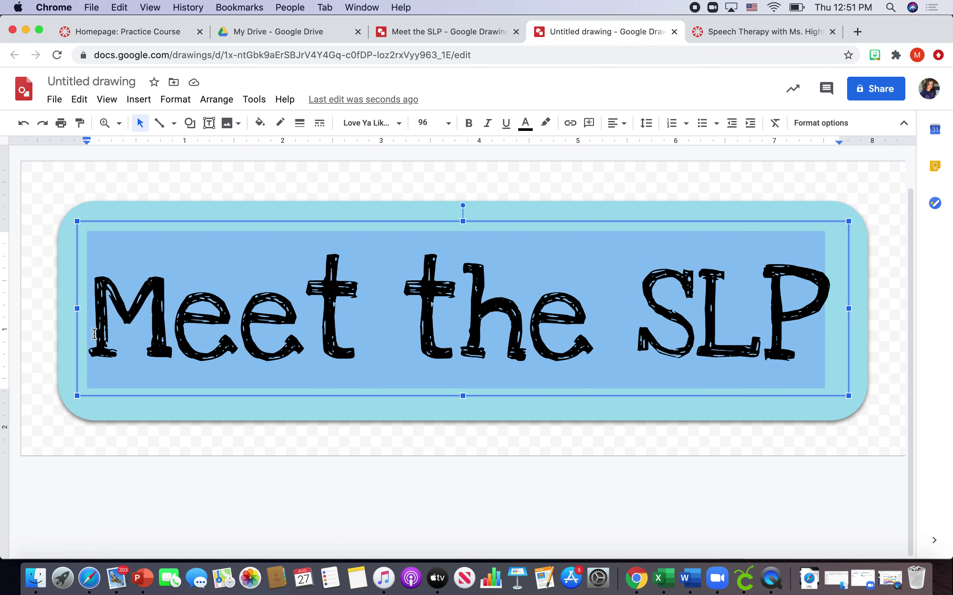
click(527, 126)
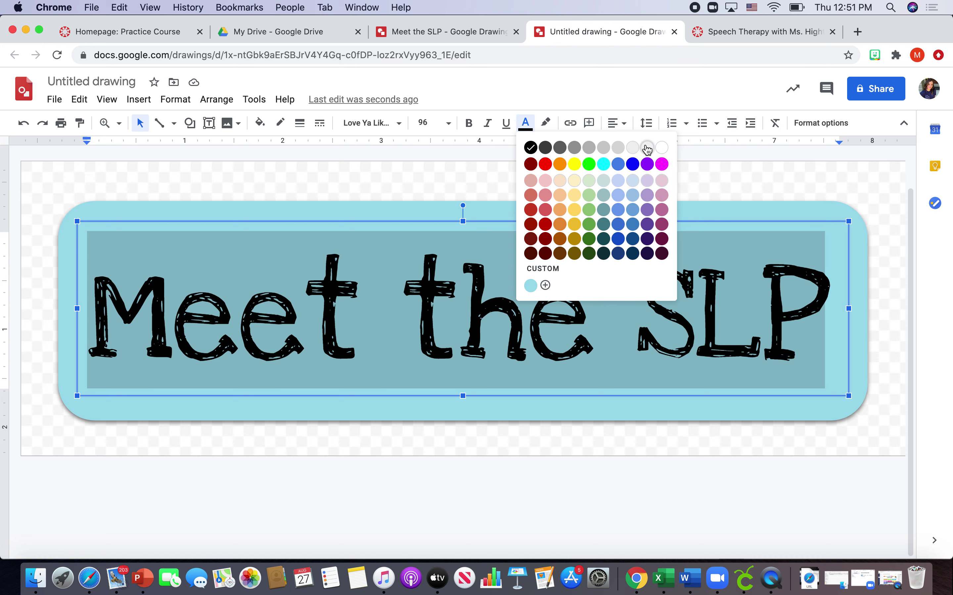
click(661, 149)
click(626, 202)
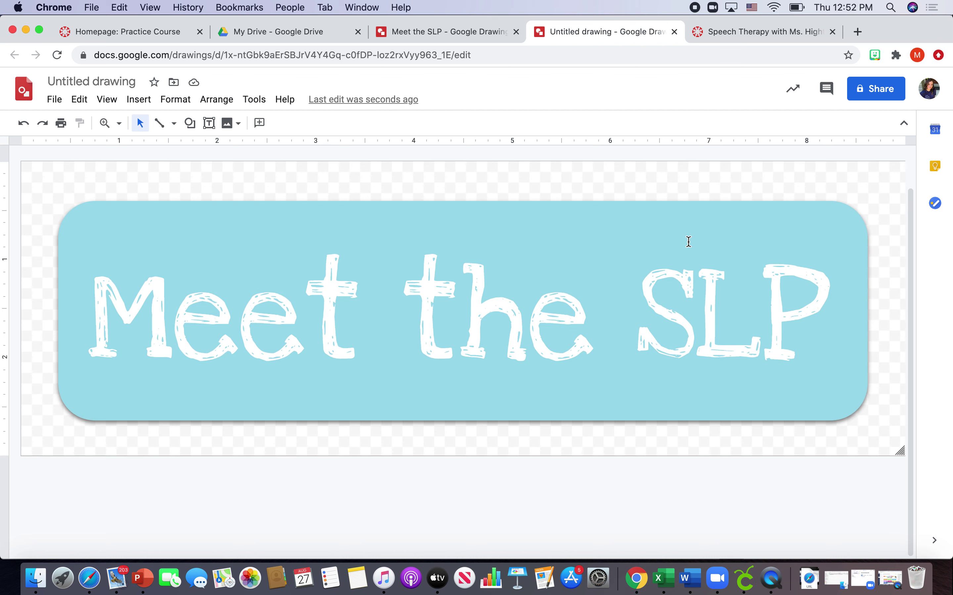
- Rename the drawing as "Meet the SLP"
click(75, 83)
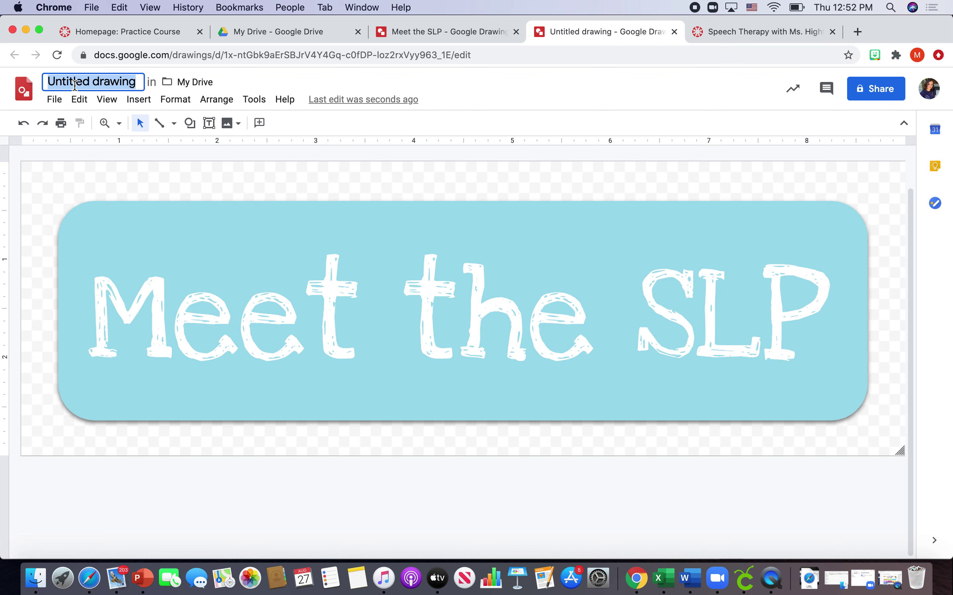
text(Meet the SLP)
click(507, 85)
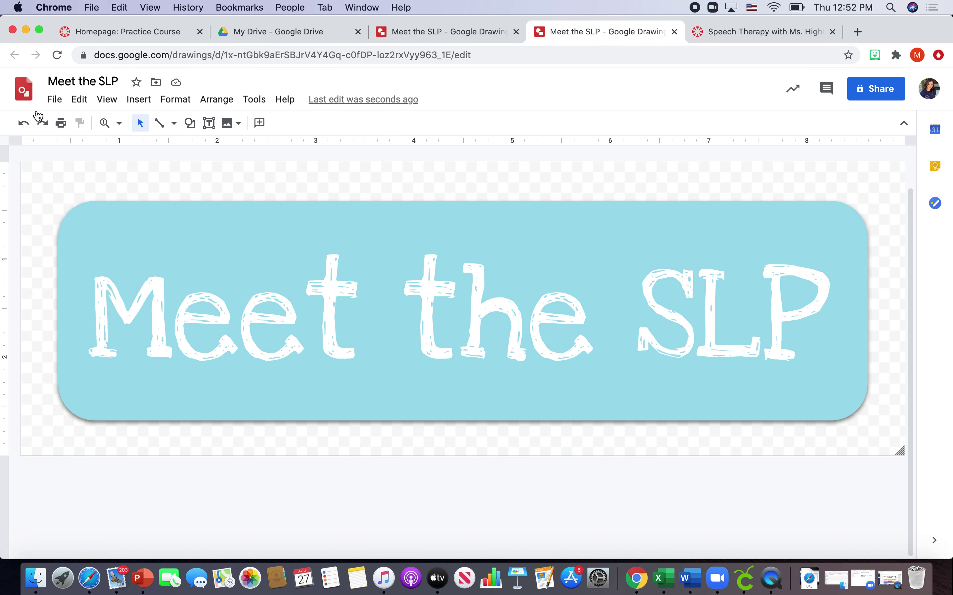
- Look at the options for publishing the drawing to the web, without publishing it
click(60, 104)
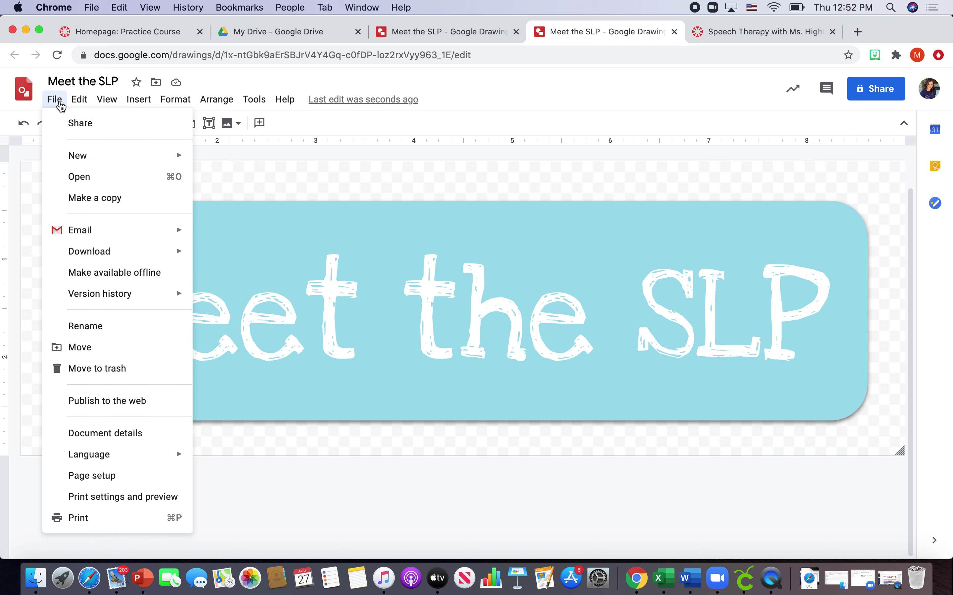
mouse_move(154, 257)
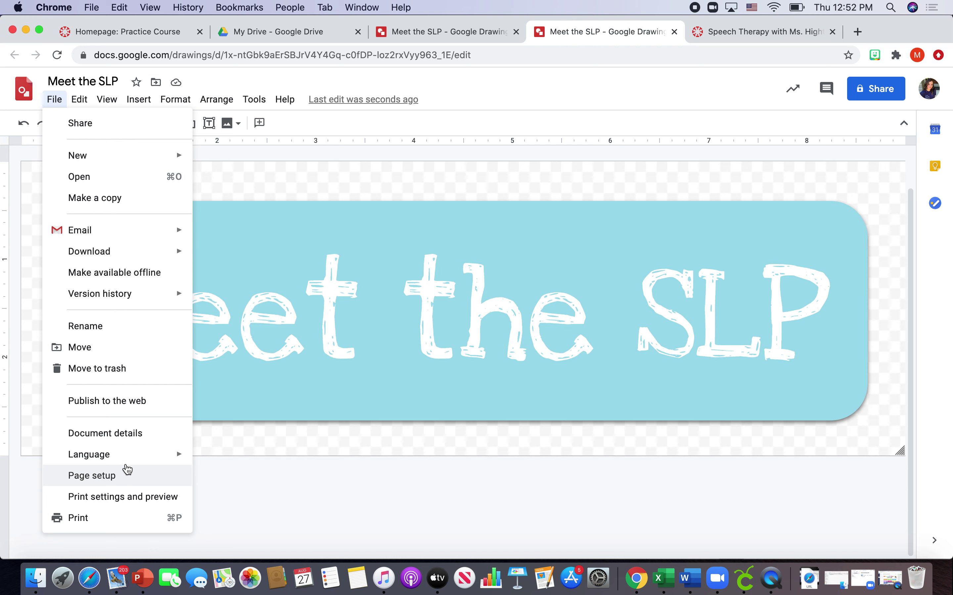
click(128, 411)
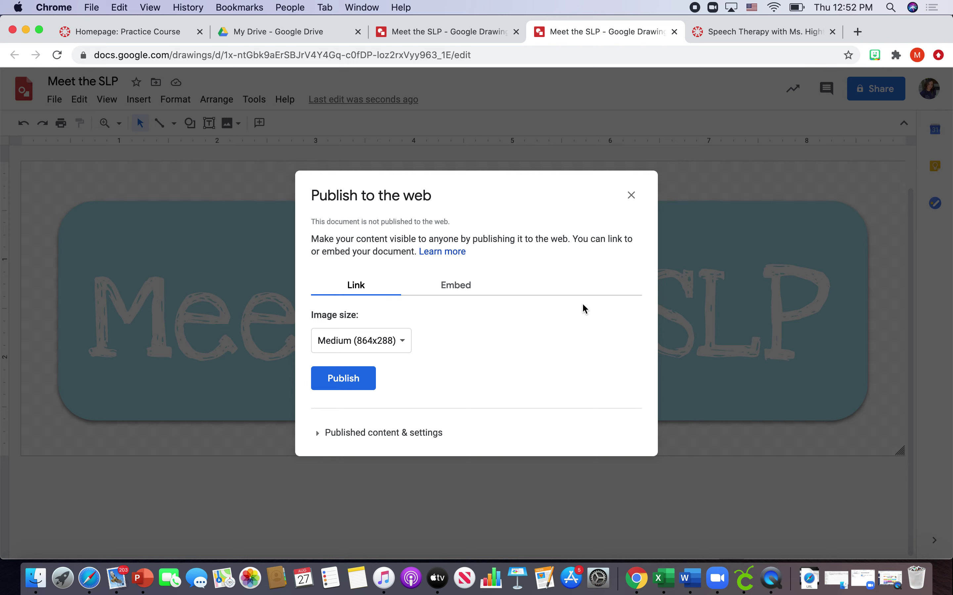
click(631, 195)
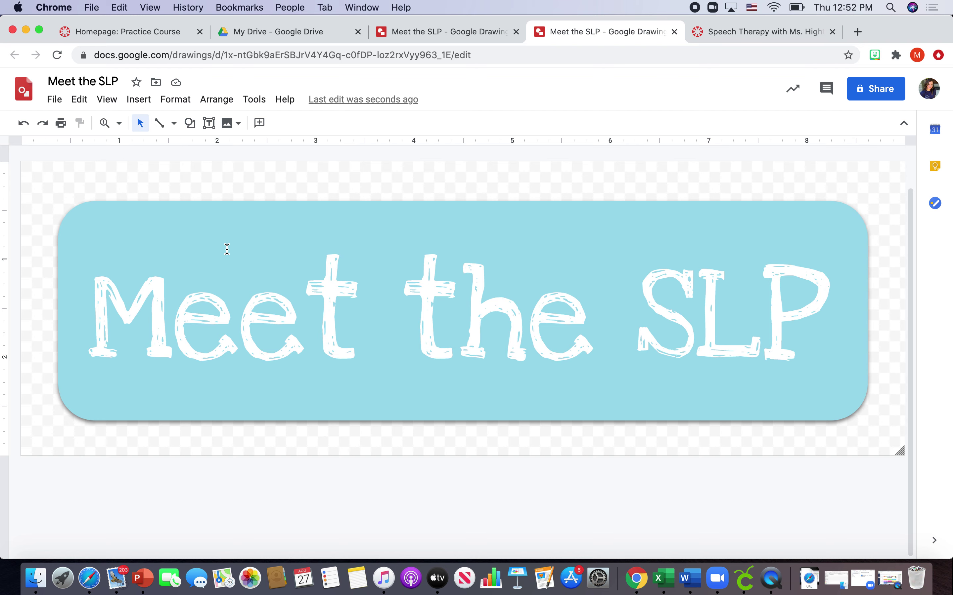
click(405, 216)
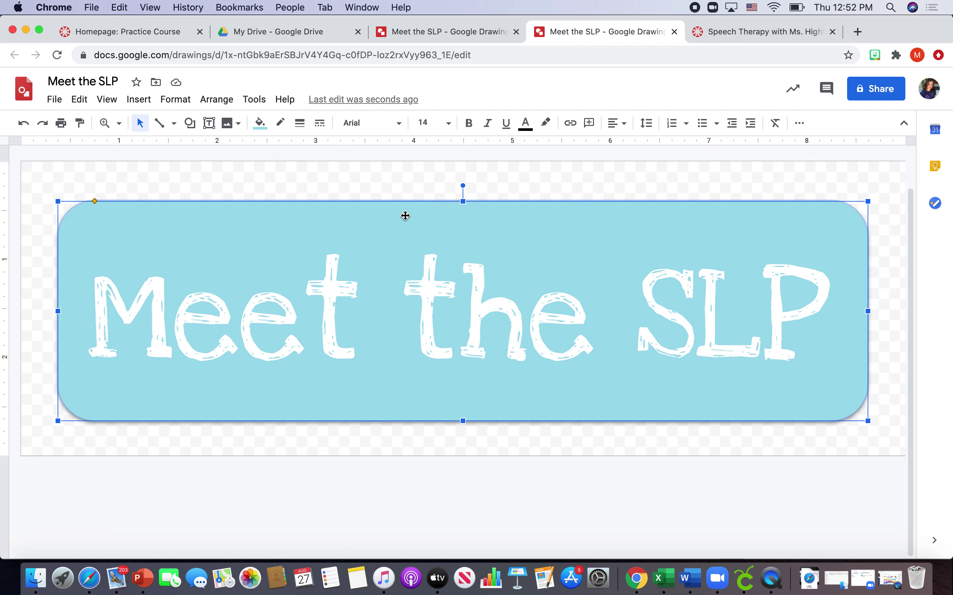
click(260, 123)
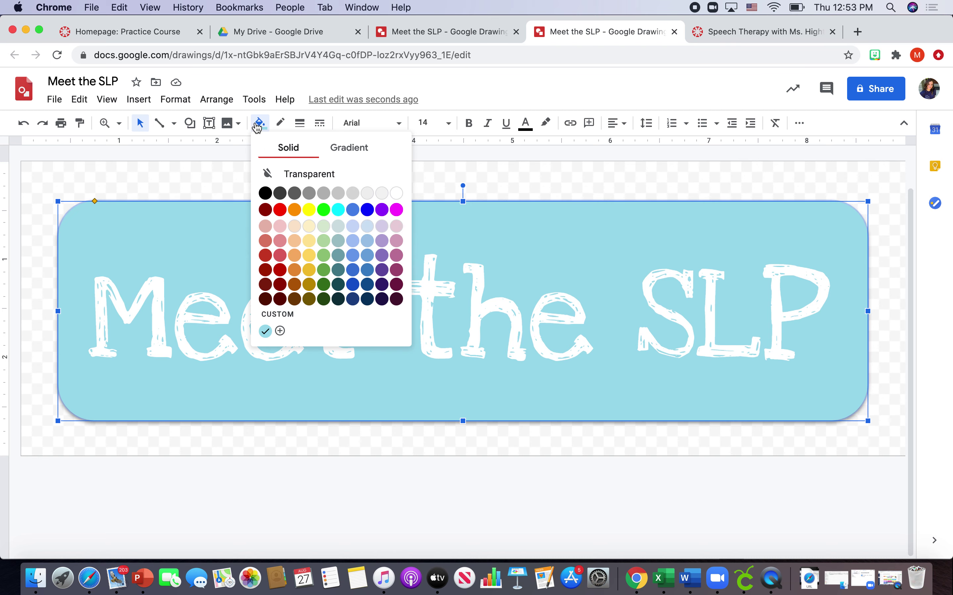
click(433, 90)
click(356, 171)
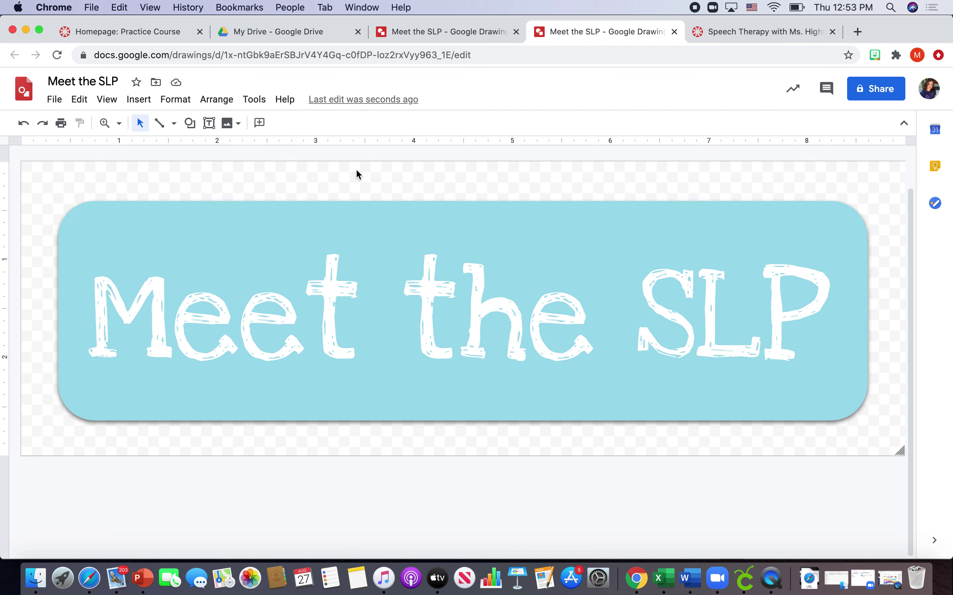
- Publish the "Meet the SLP" drawing to the web as a link at the Medium (864x288) image size and copy the link
click(56, 99)
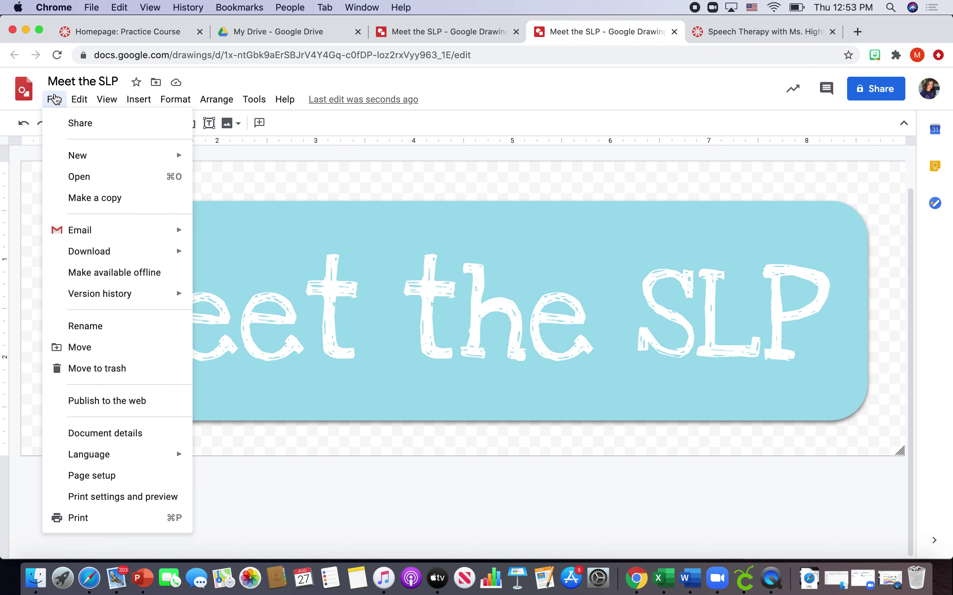
click(133, 399)
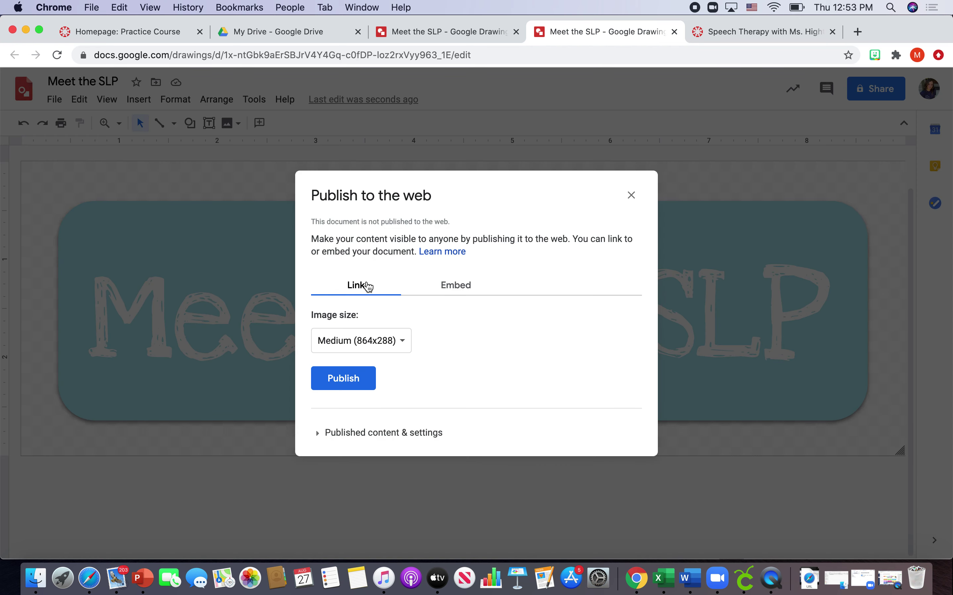
click(330, 377)
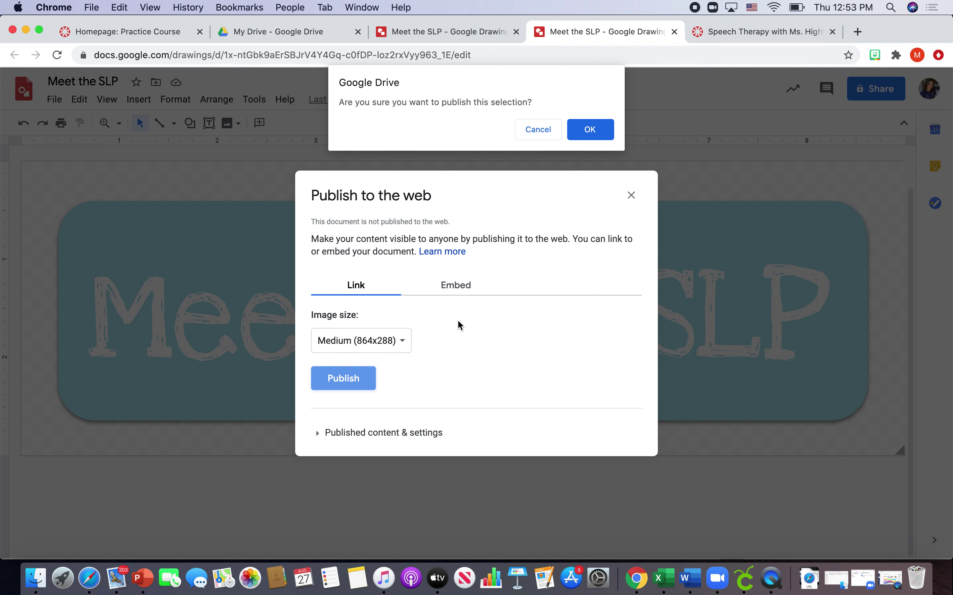
click(590, 129)
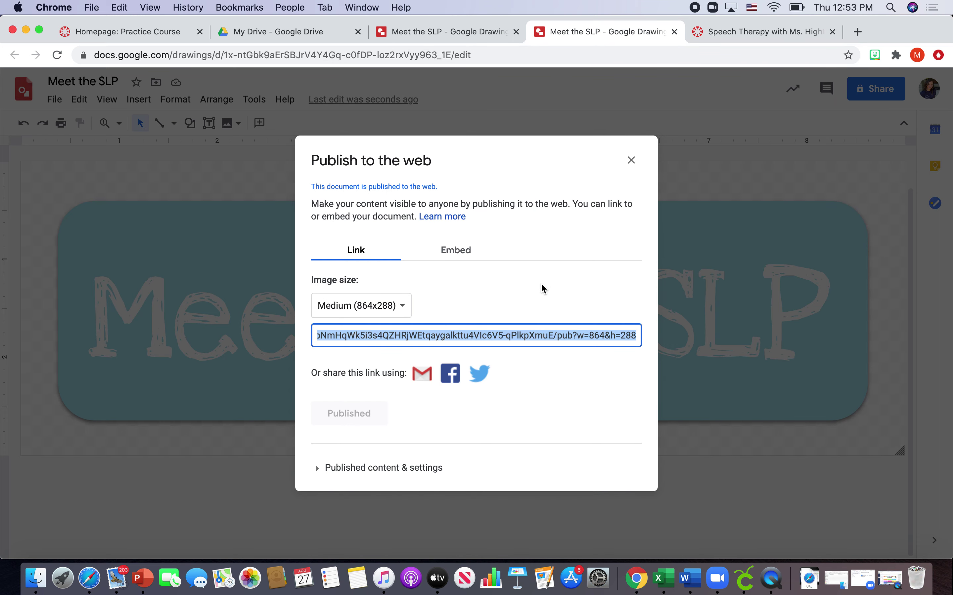
key(super+c)
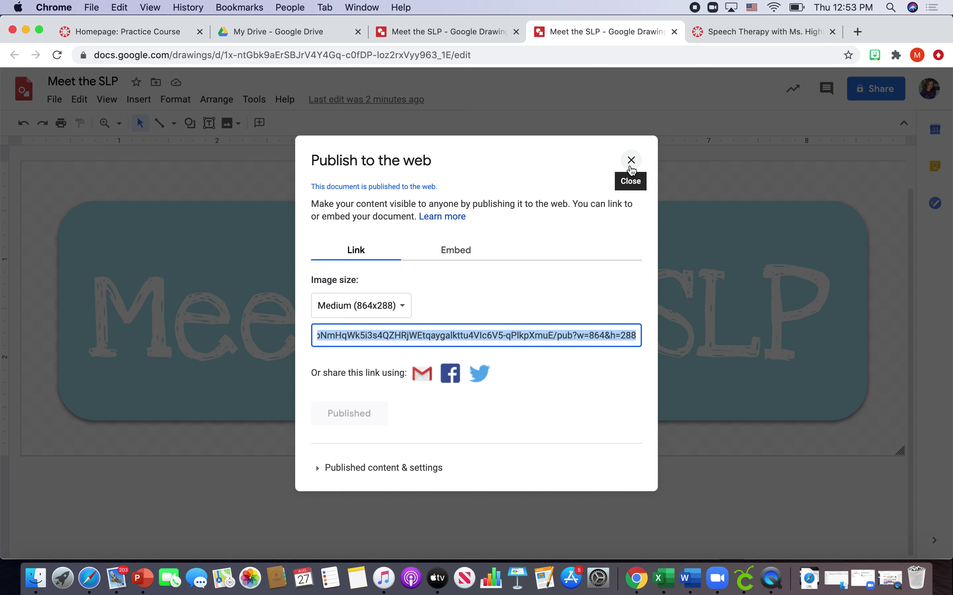
- Switch to the Canvas Homepage editor and embed the published drawing in the table's first cell, using the copied link as image URL
click(127, 38)
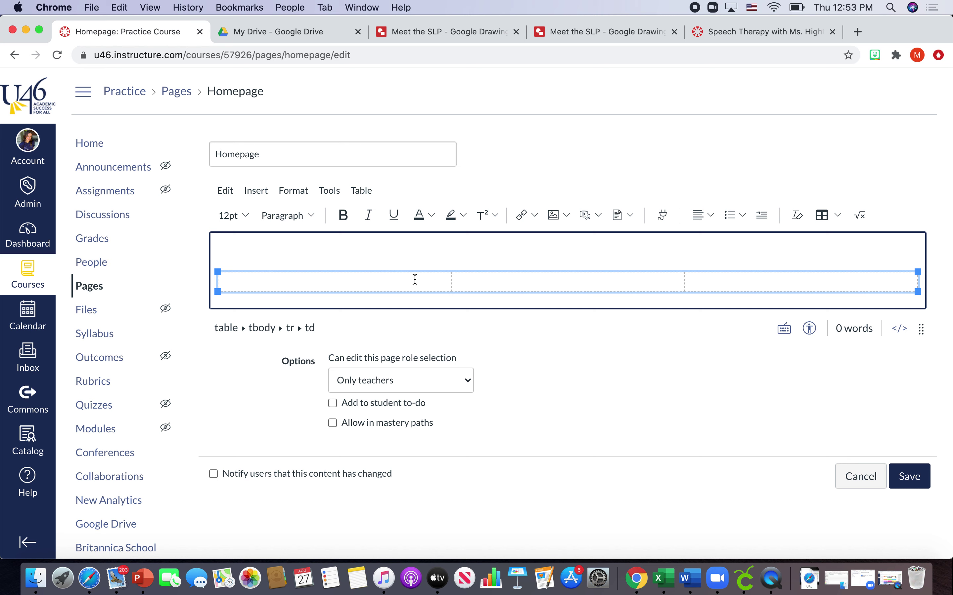
click(392, 280)
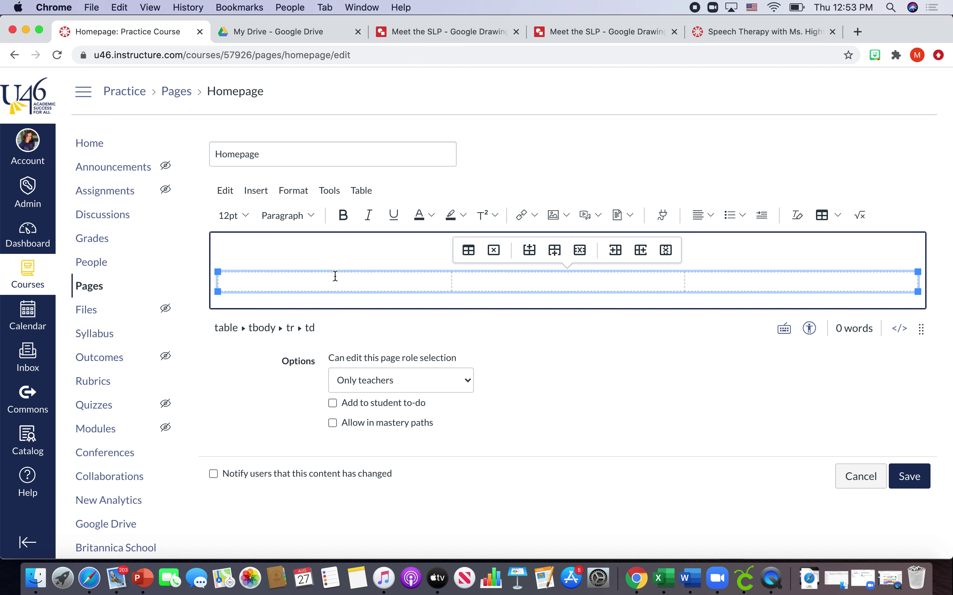
click(571, 225)
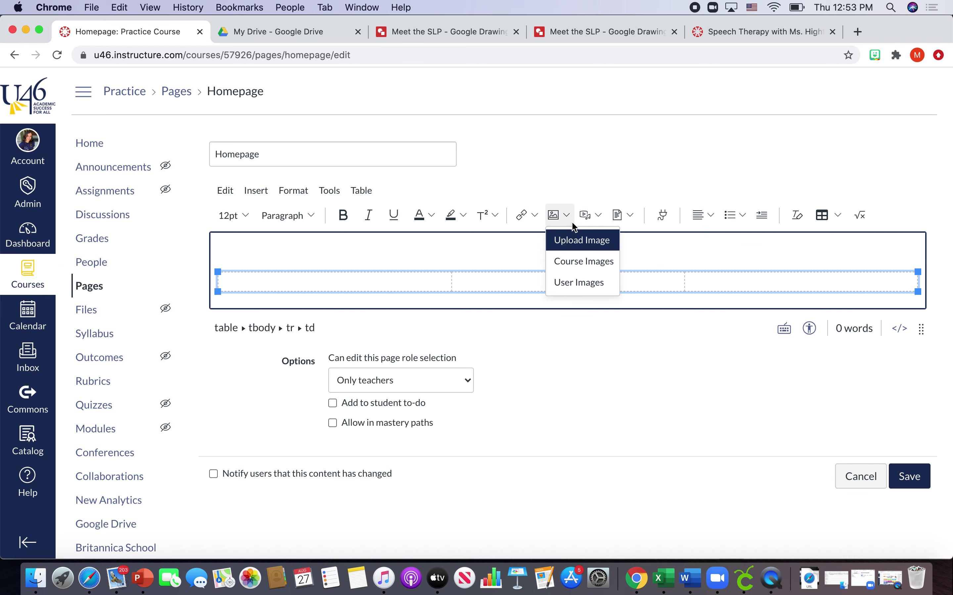
click(579, 246)
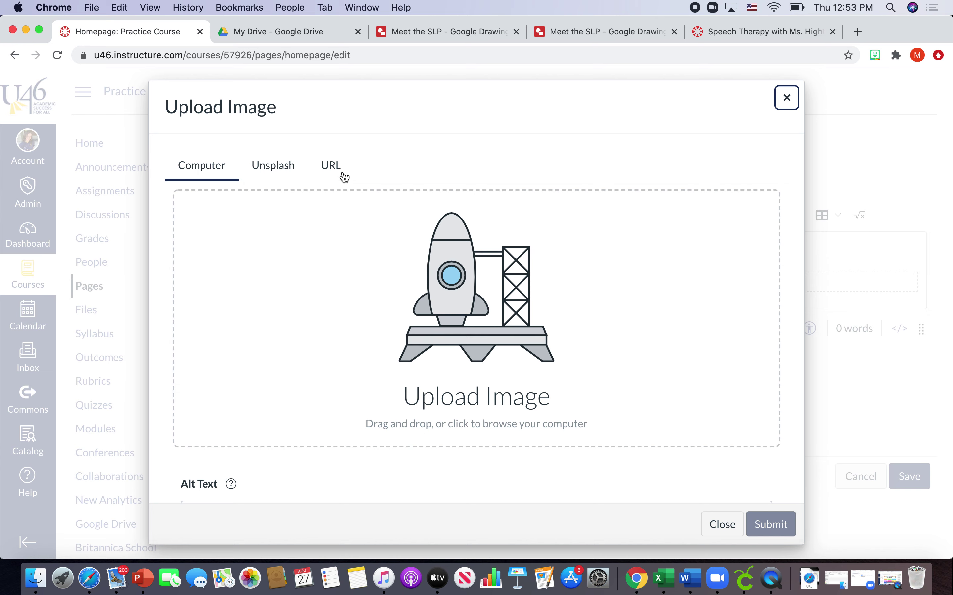
click(344, 173)
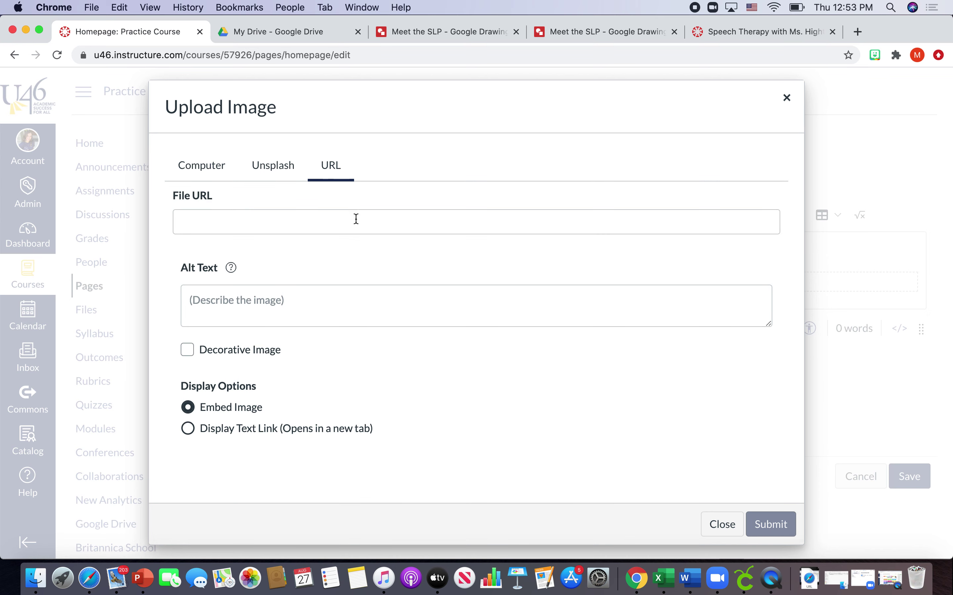
click(356, 219)
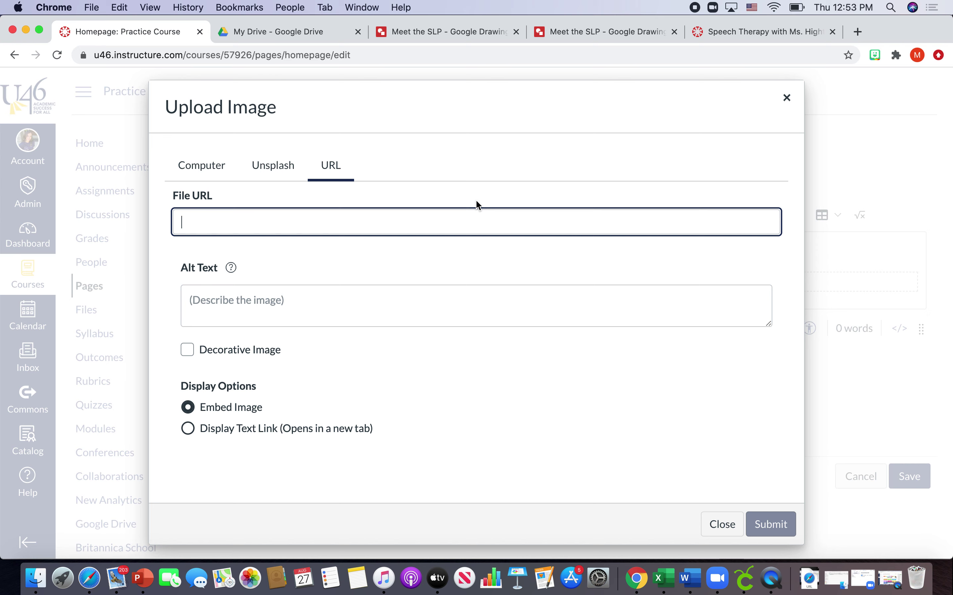
key(super+v)
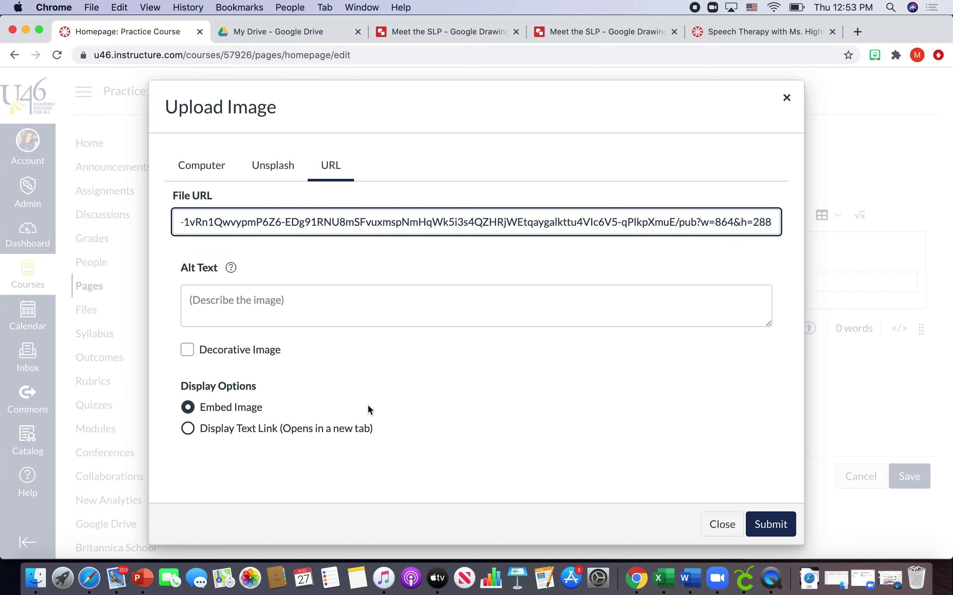
click(769, 530)
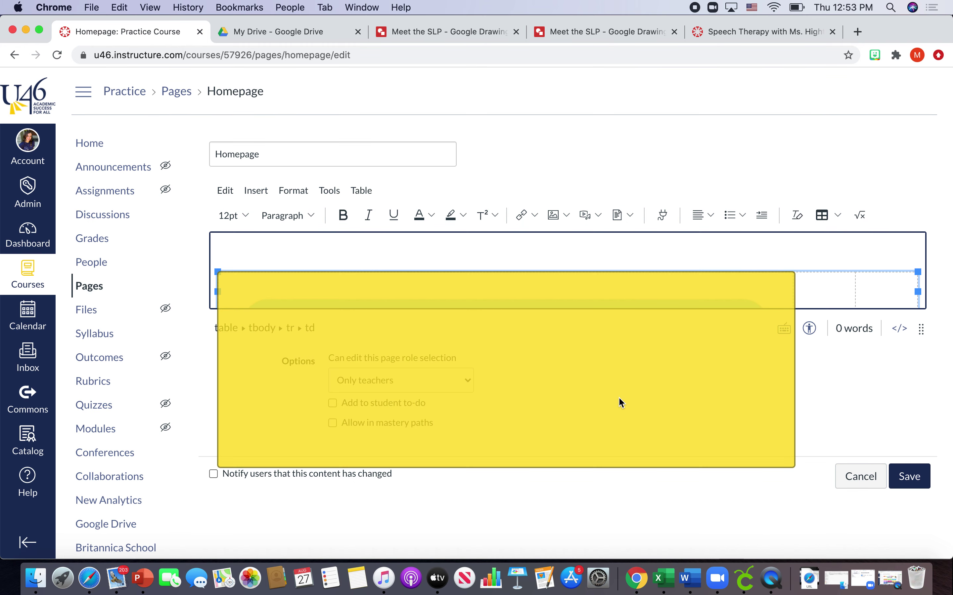
- Shrink the "Meet the SLP" image proportionally to about a third of its inserted width so it fits within the table's first column
scroll(671, 277, down, 3)
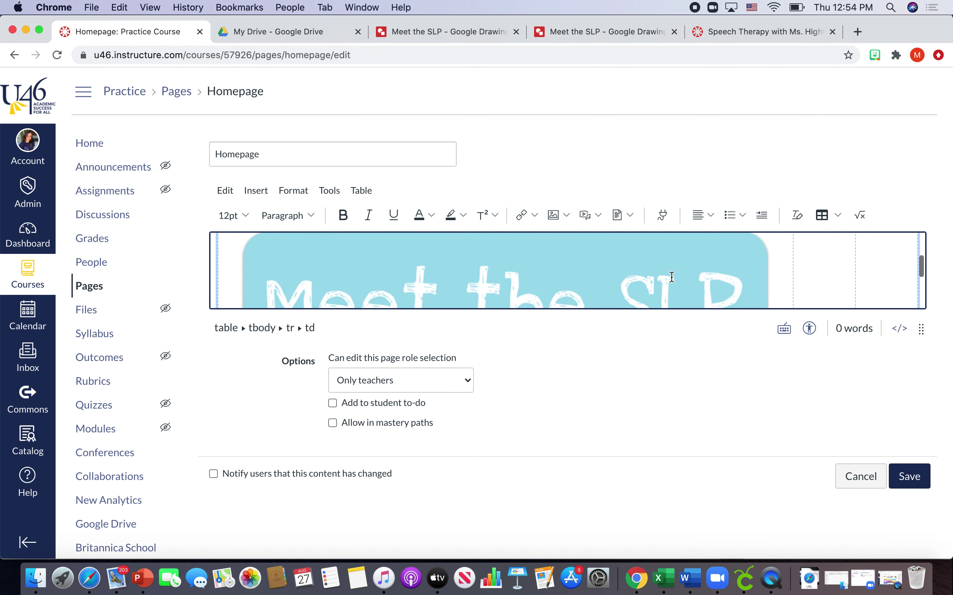
scroll(672, 277, down, 2)
scroll(672, 276, down, 2)
scroll(672, 277, down, 1)
scroll(671, 276, up, 3)
scroll(672, 276, down, 2)
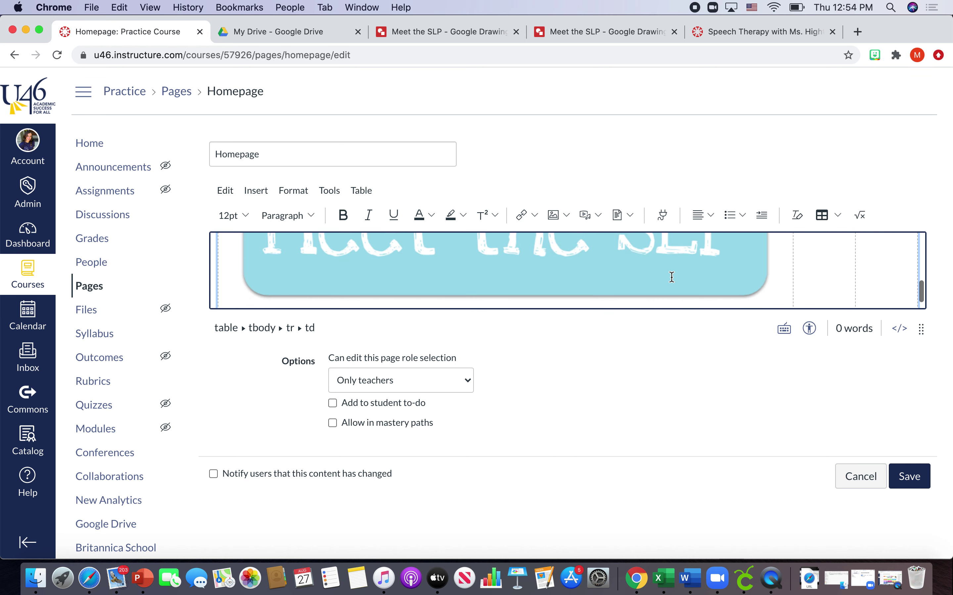
click(715, 269)
scroll(732, 279, down, 1)
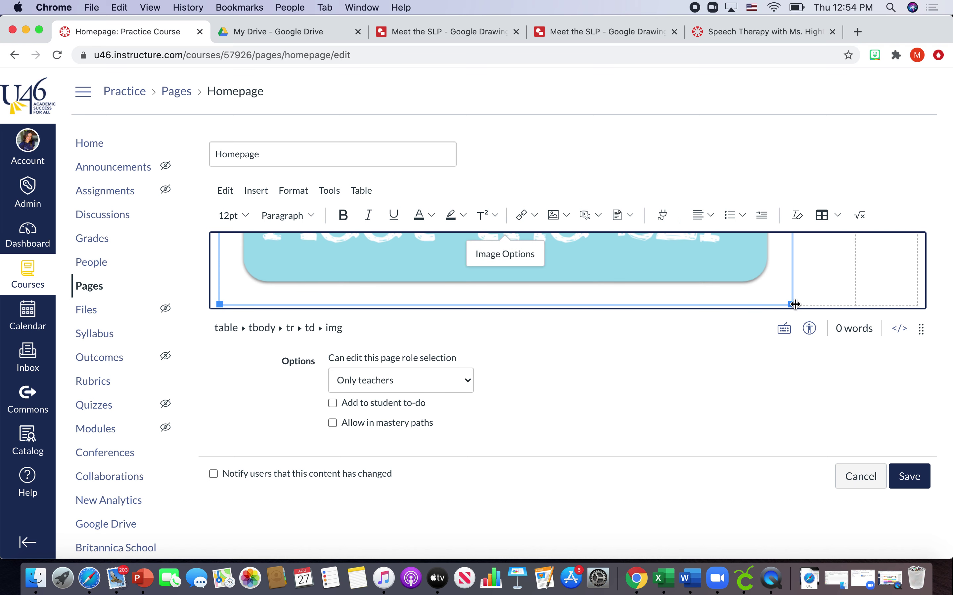
drag(790, 305, 618, 258)
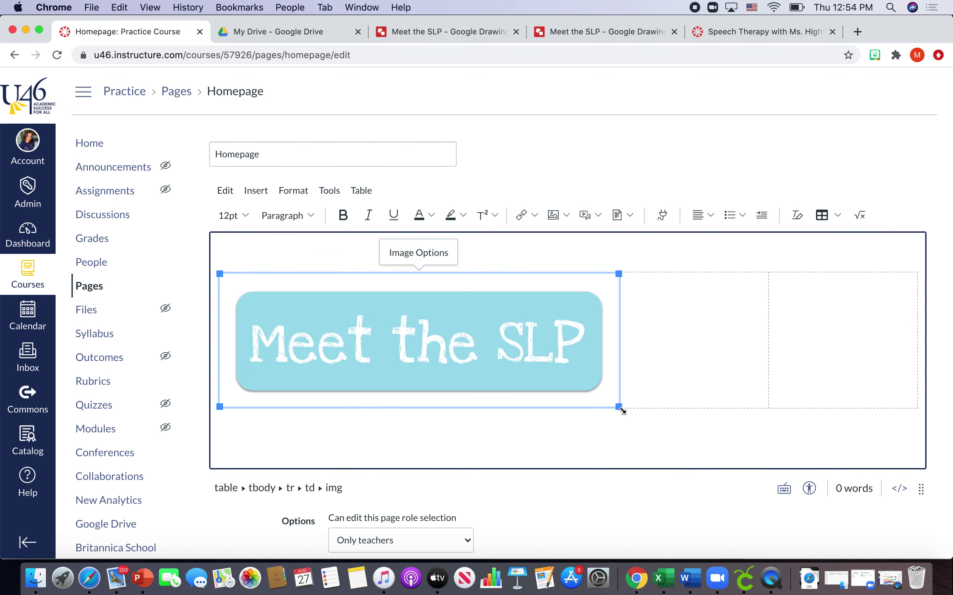
drag(619, 409, 418, 335)
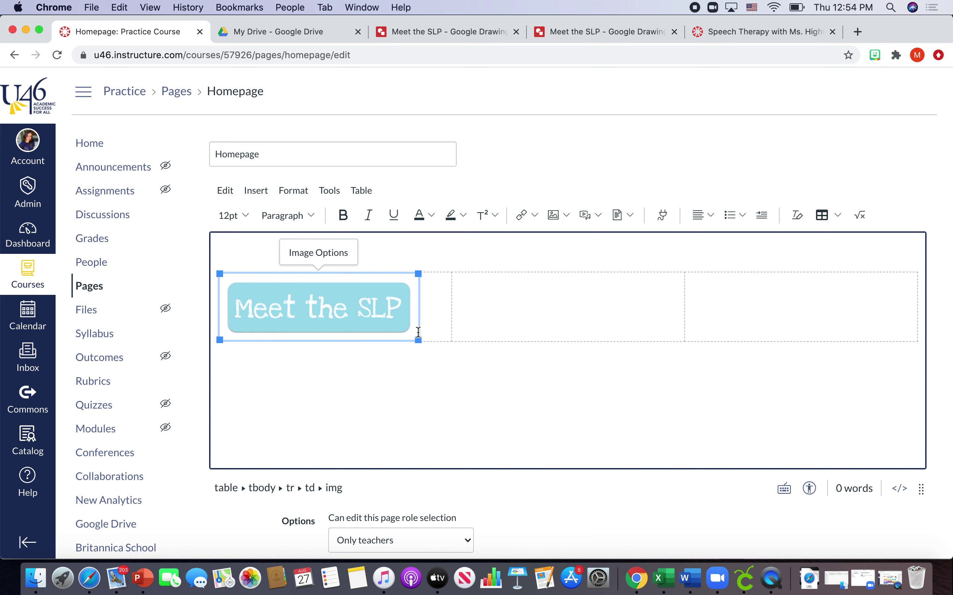
click(505, 395)
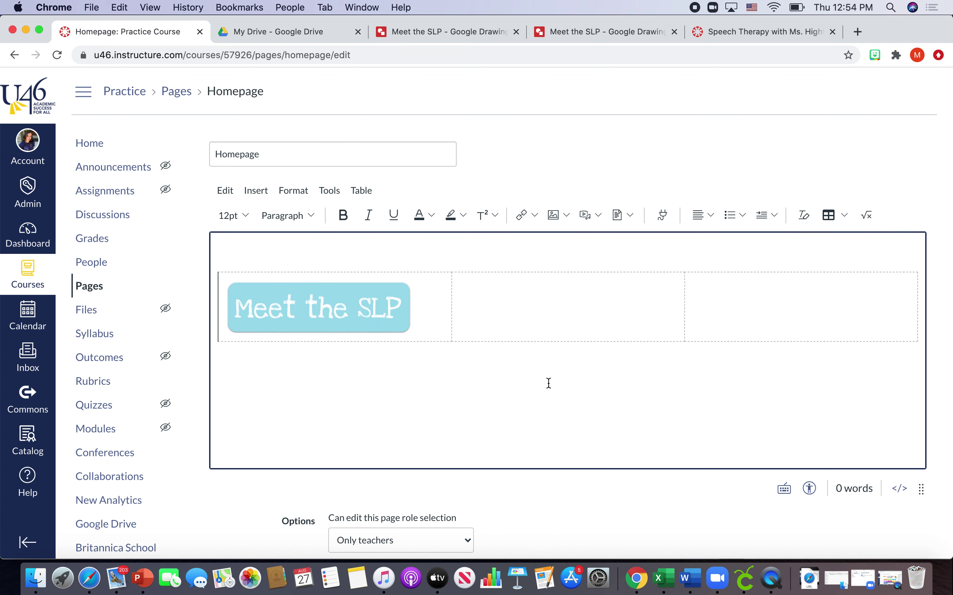
- Centre the "Meet the SLP" image horizontally in its table cell
scroll(548, 383, down, 5)
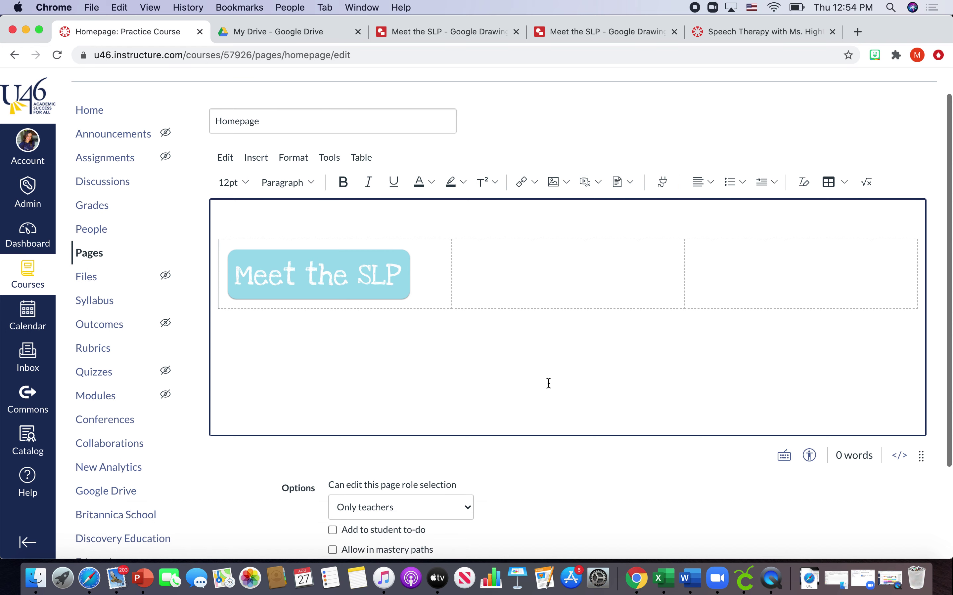
scroll(548, 384, up, 5)
click(327, 298)
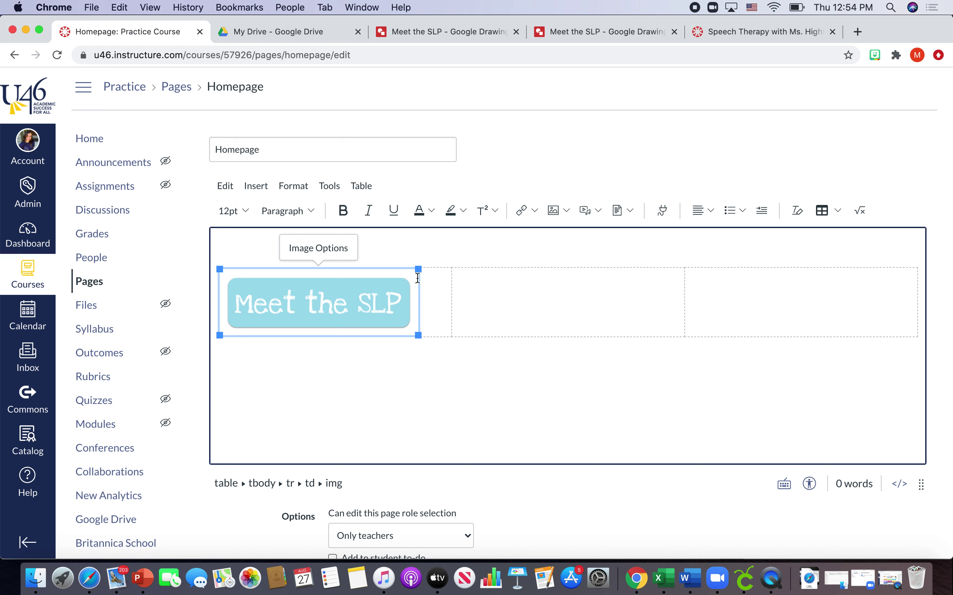
click(711, 212)
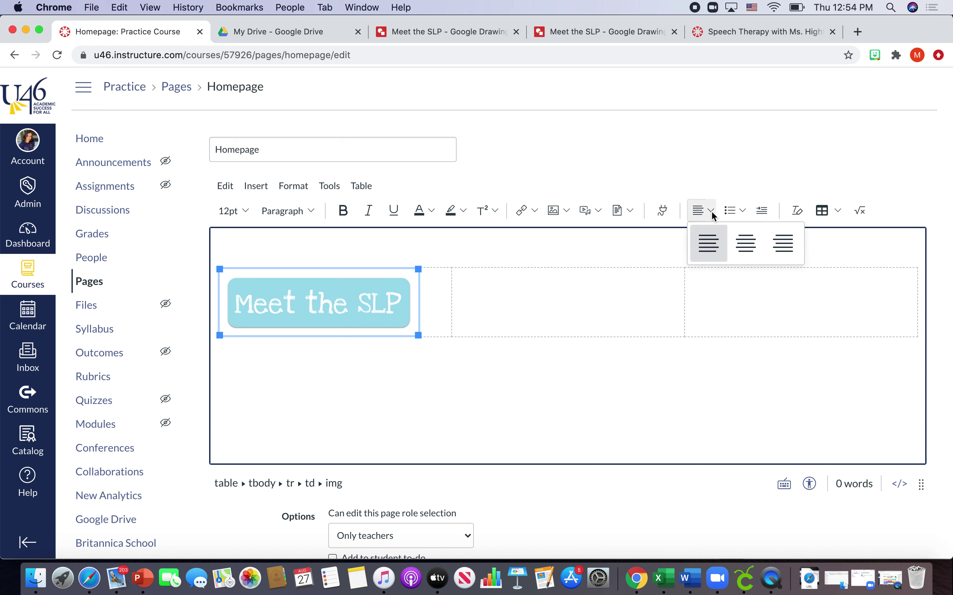
click(744, 243)
click(507, 407)
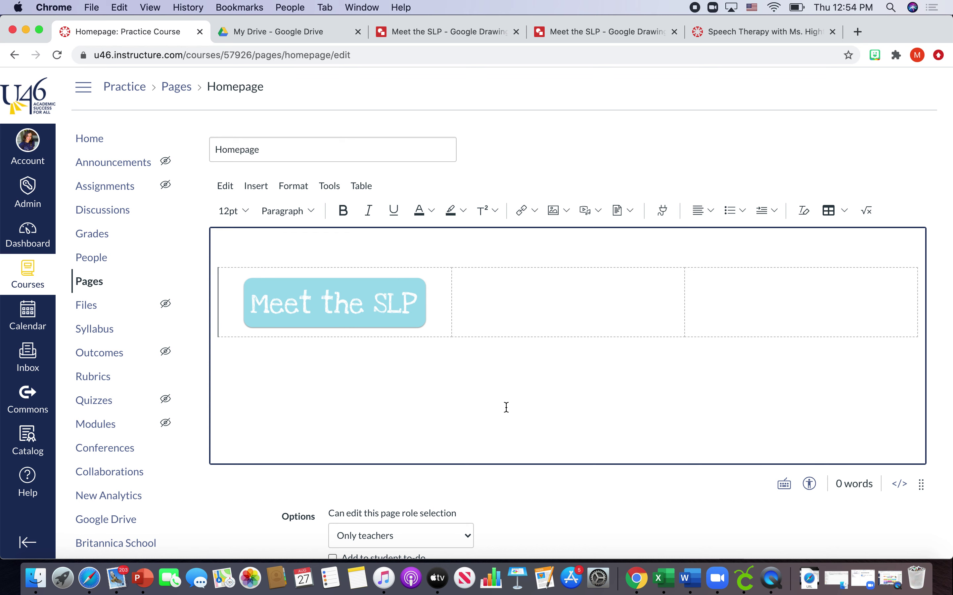